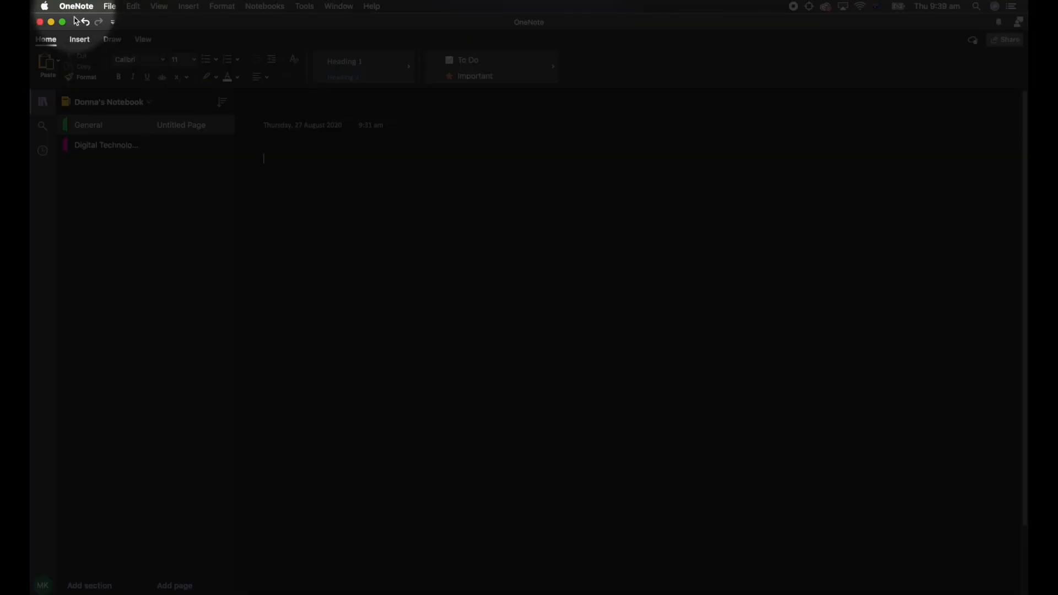
Turn off Dark Mode in the general preferences and close the preferences window
left_click(77, 6)
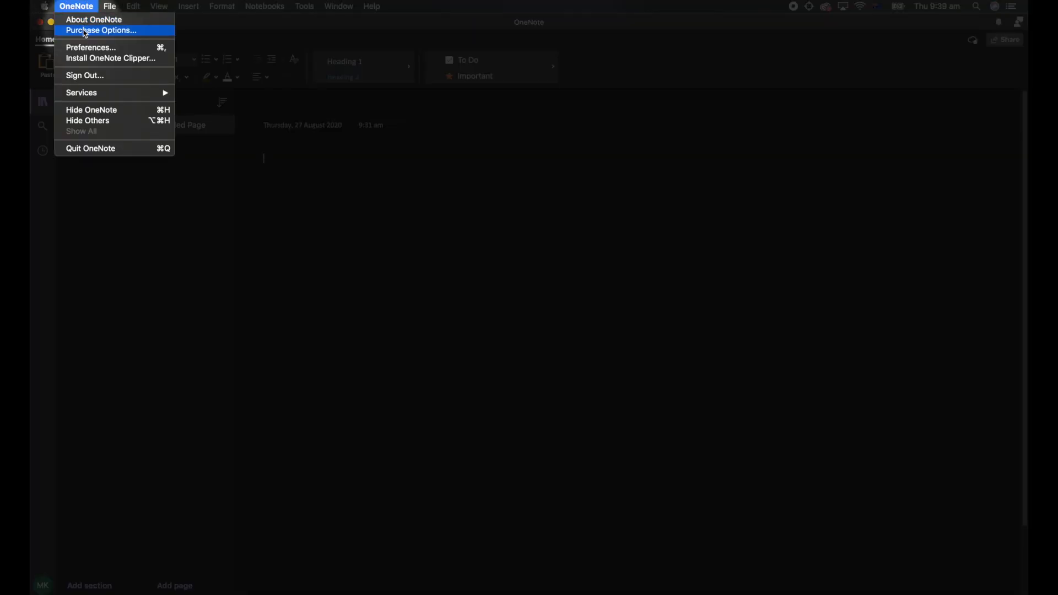
left_click(88, 48)
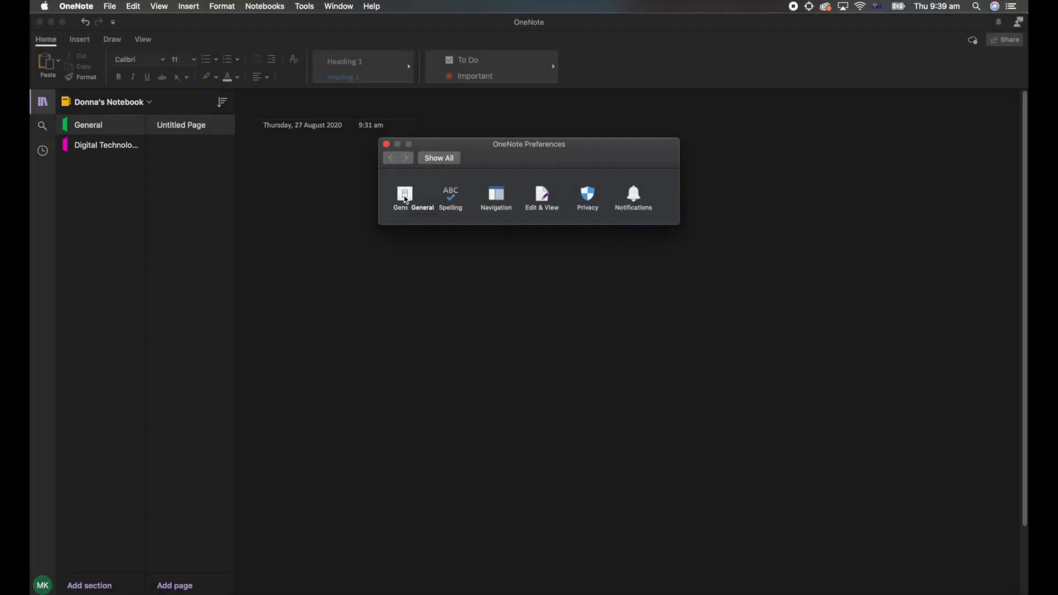
left_click(405, 197)
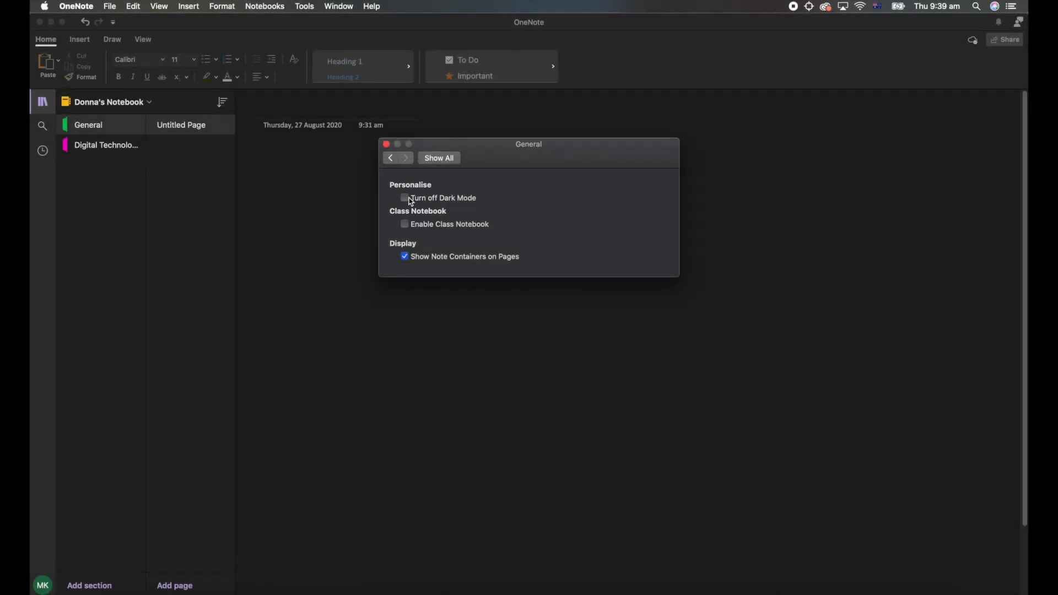
left_click(405, 199)
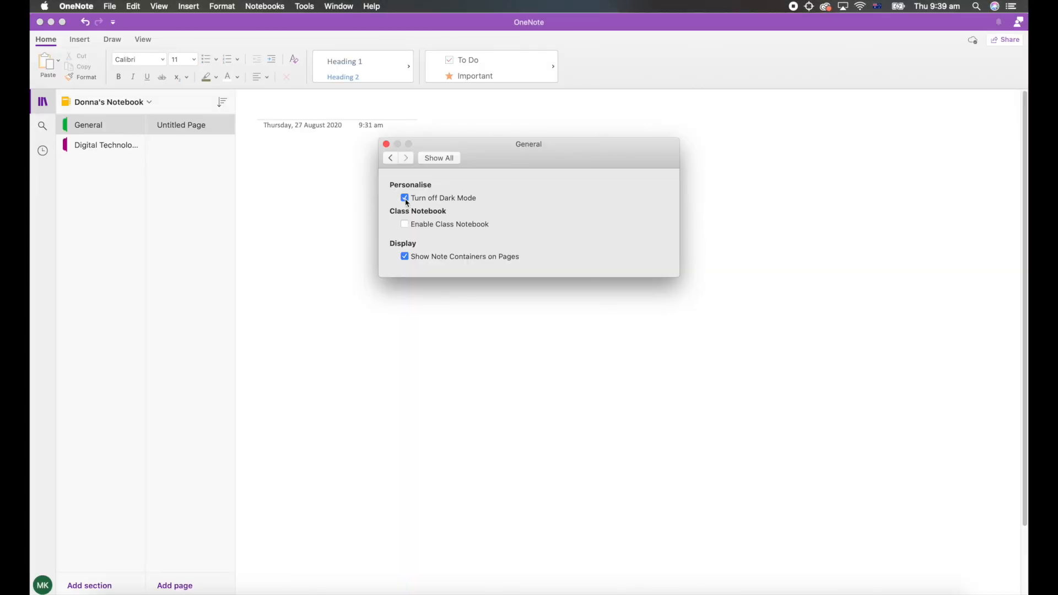
left_click(405, 198)
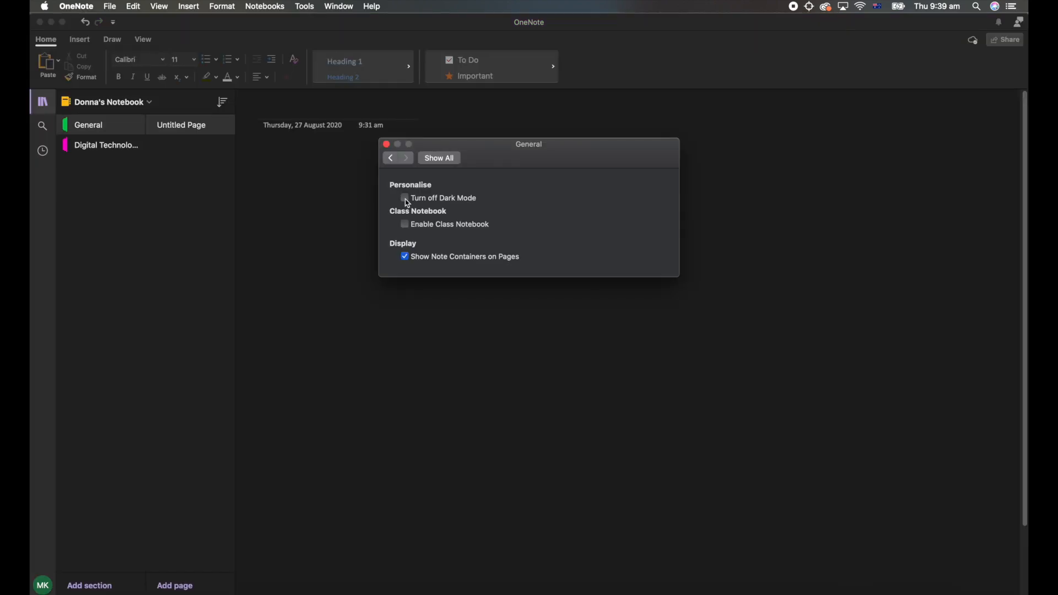
left_click(405, 199)
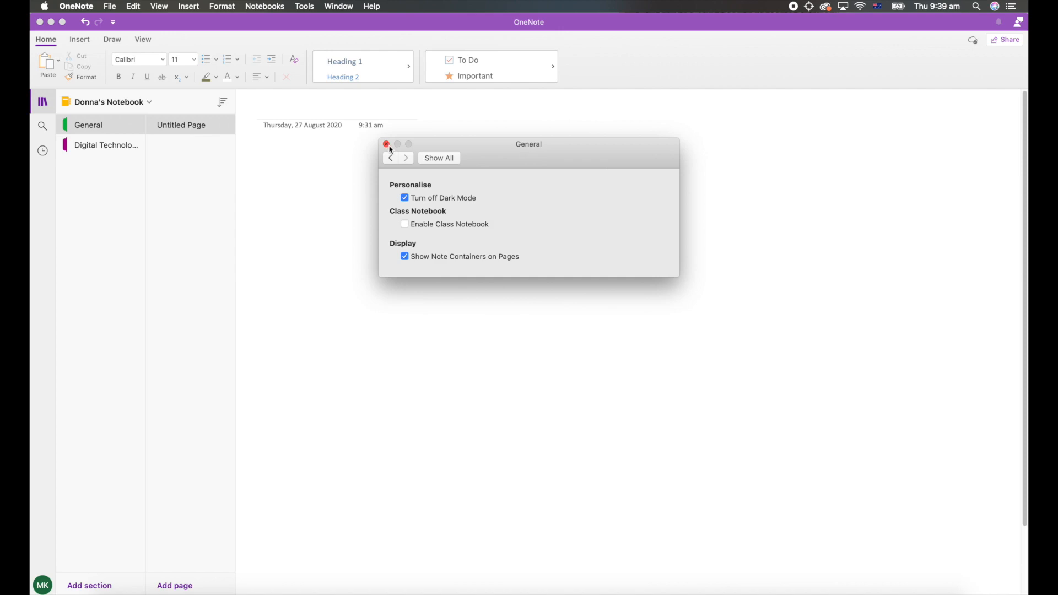
left_click(387, 144)
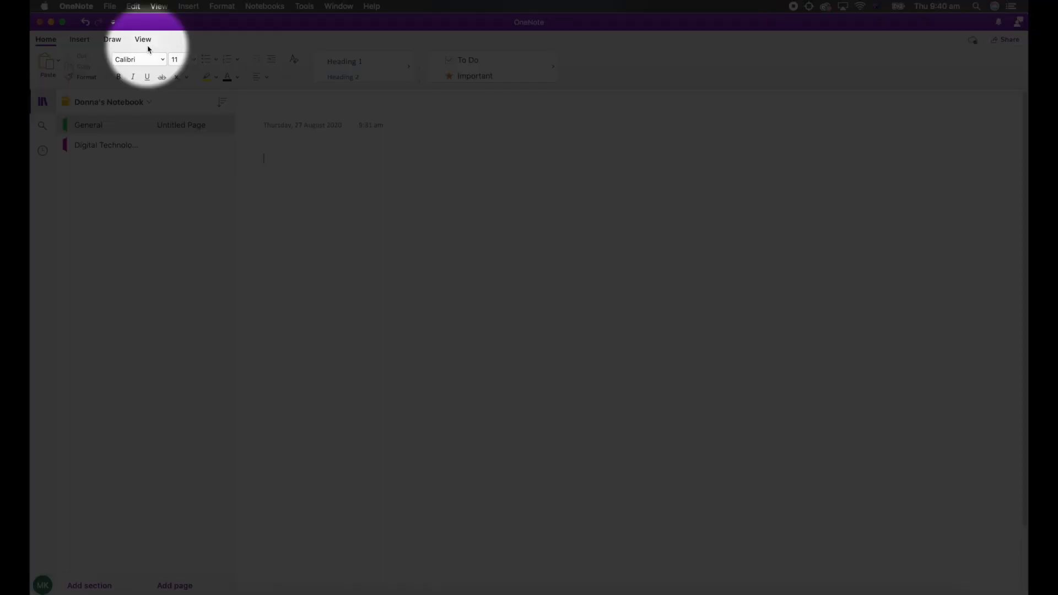
Set the paper colour of the untitled page in the General section to light green
left_click(143, 42)
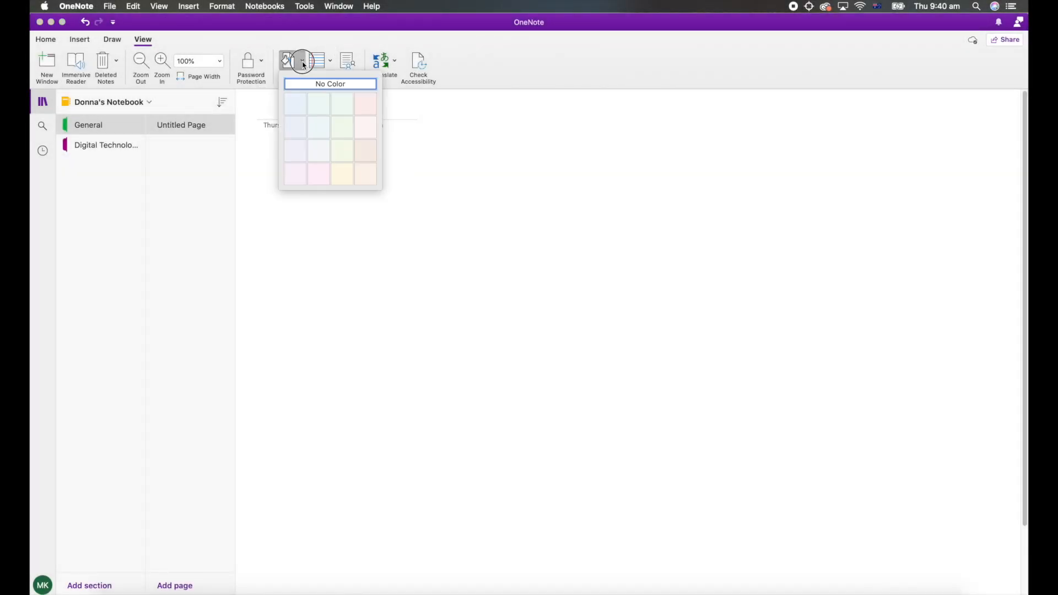
left_click(302, 63)
left_click(343, 104)
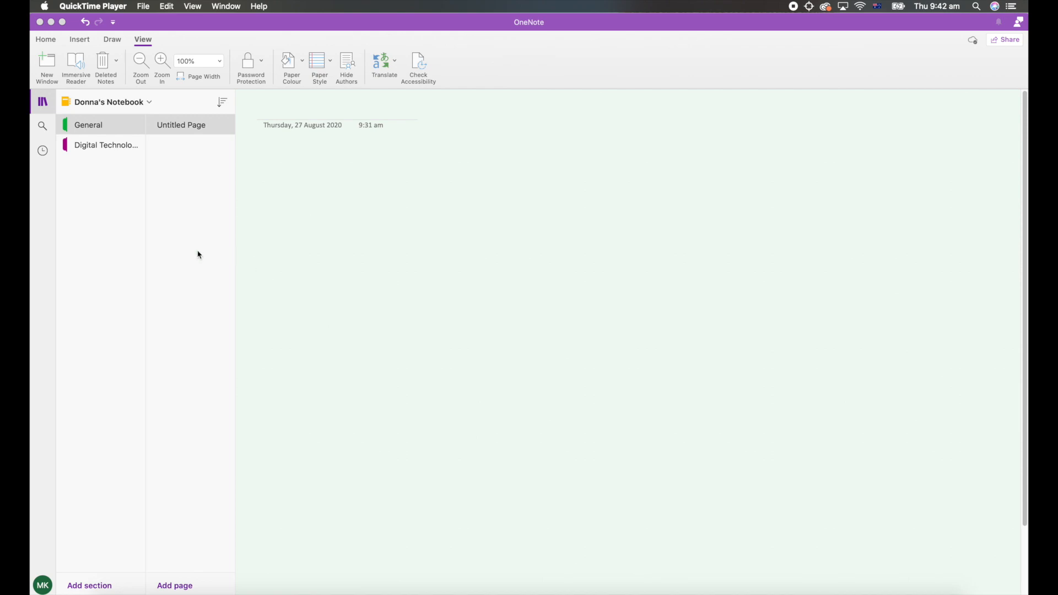
Copy the History section from the second notebook into the first notebook
left_click(103, 104)
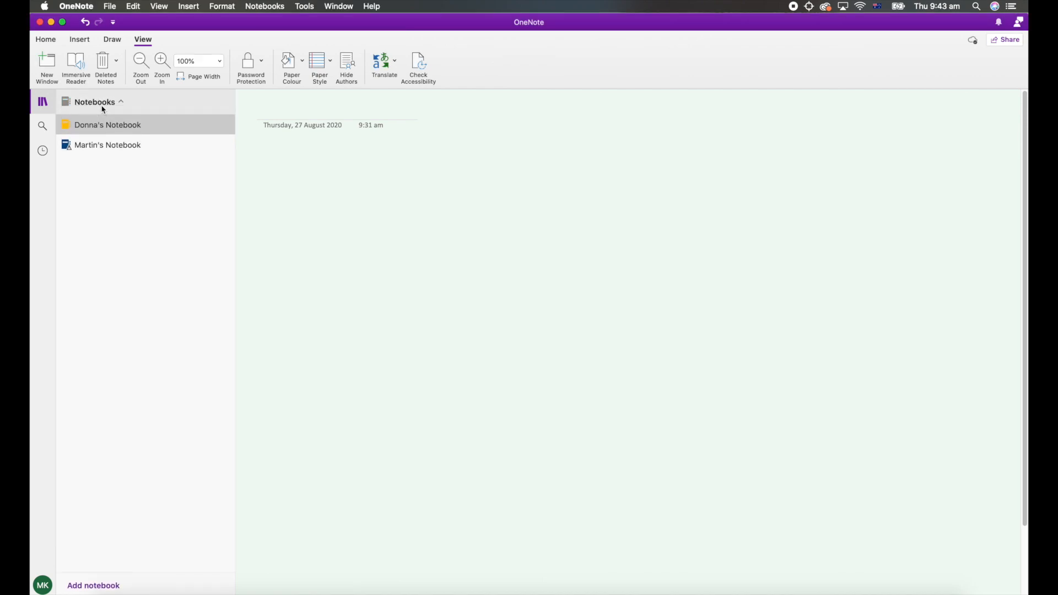
left_click(124, 147)
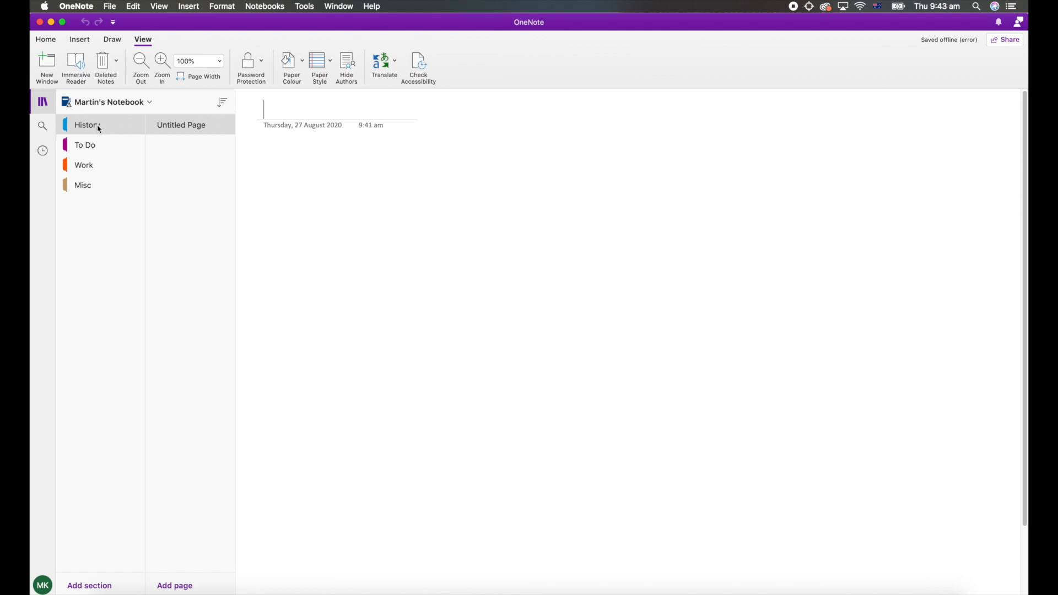
right_click(99, 130)
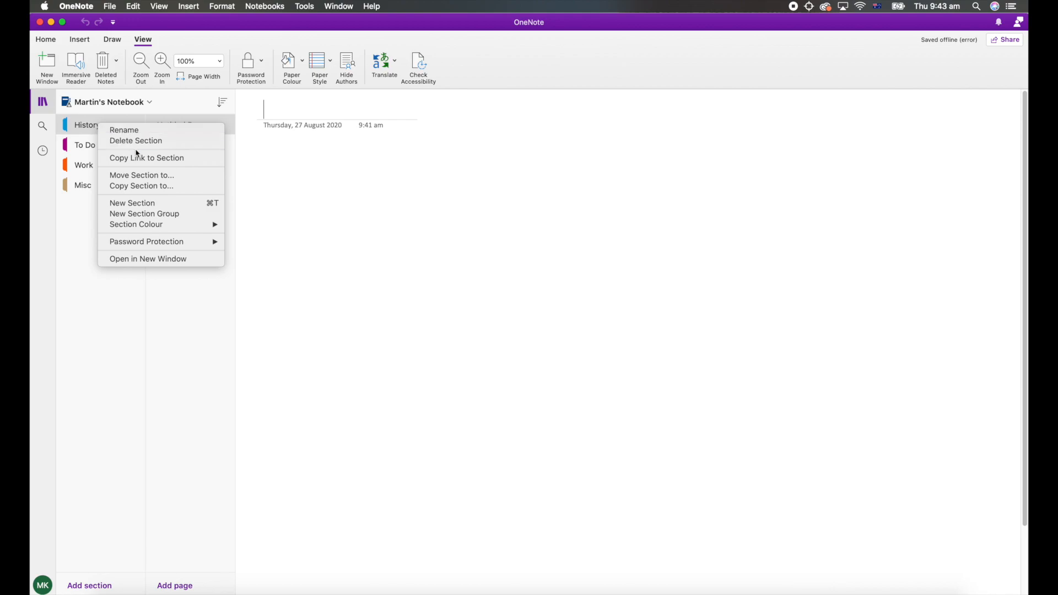
left_click(153, 187)
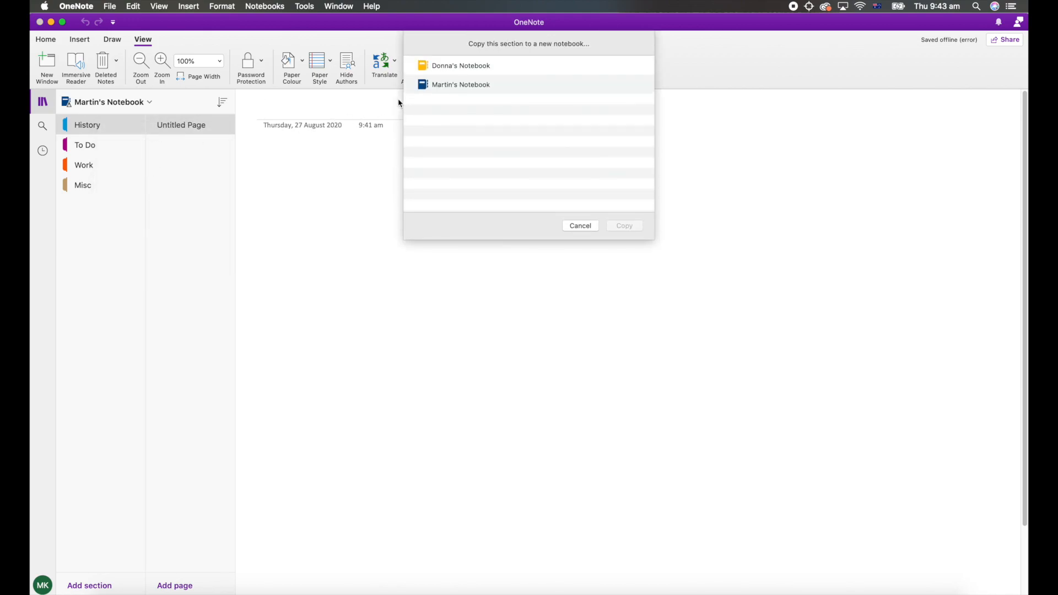
left_click(466, 68)
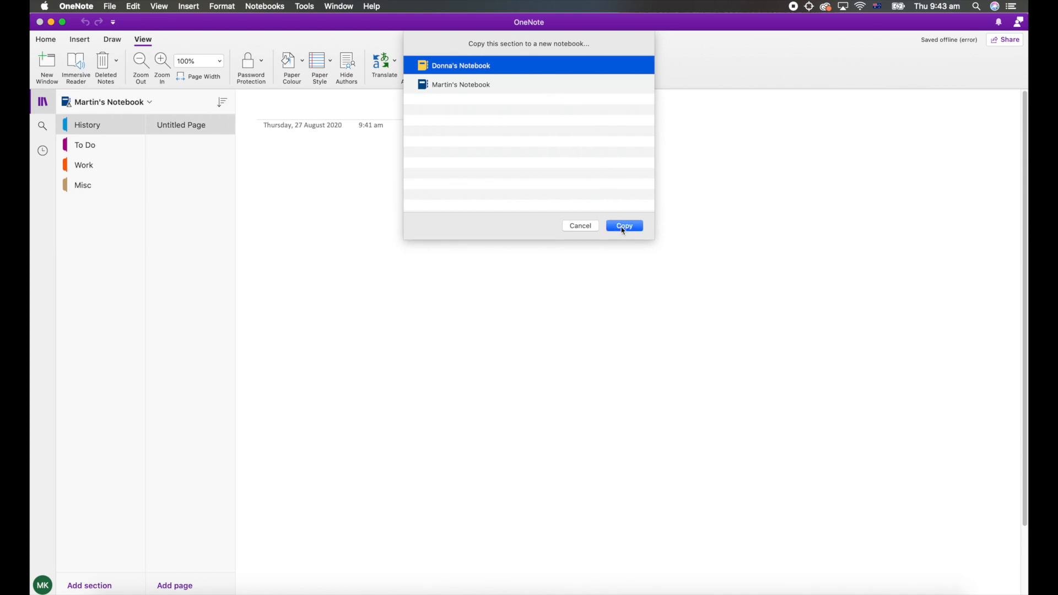
left_click(625, 227)
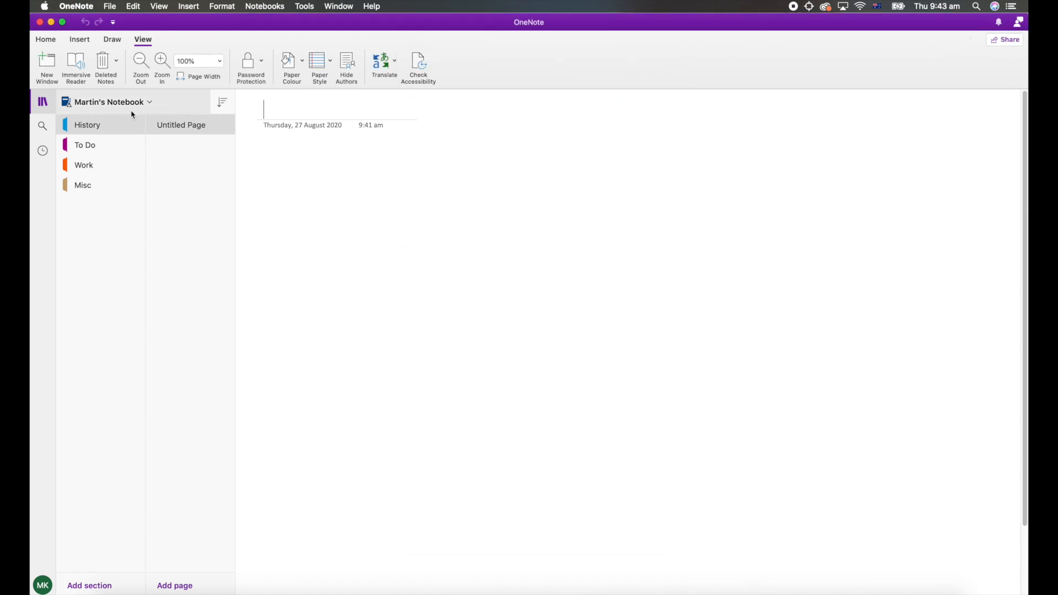
Switch back to the first notebook and view its copied History section
left_click(112, 104)
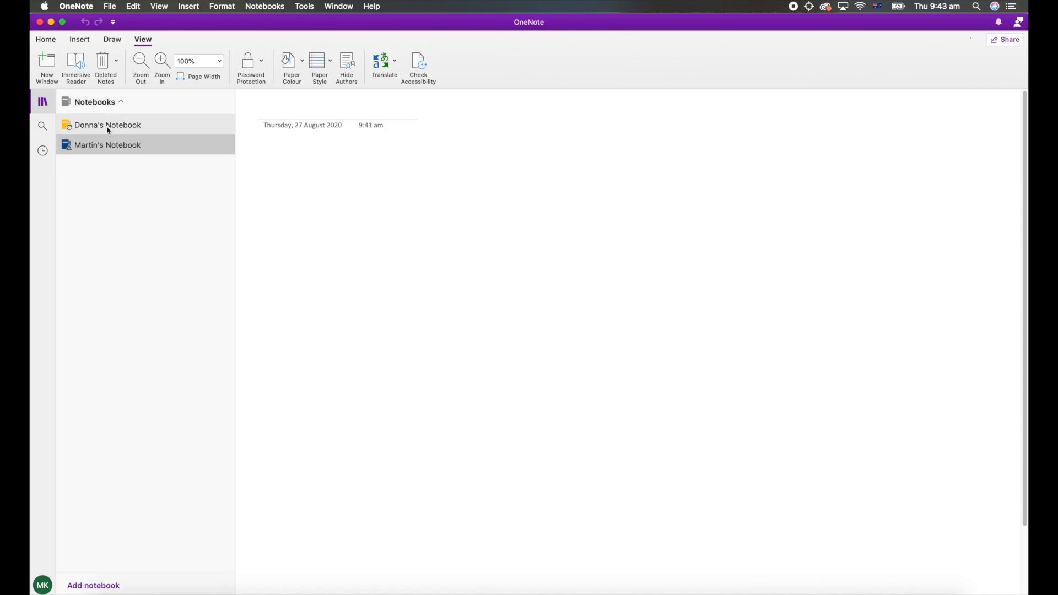
left_click(108, 128)
left_click(99, 165)
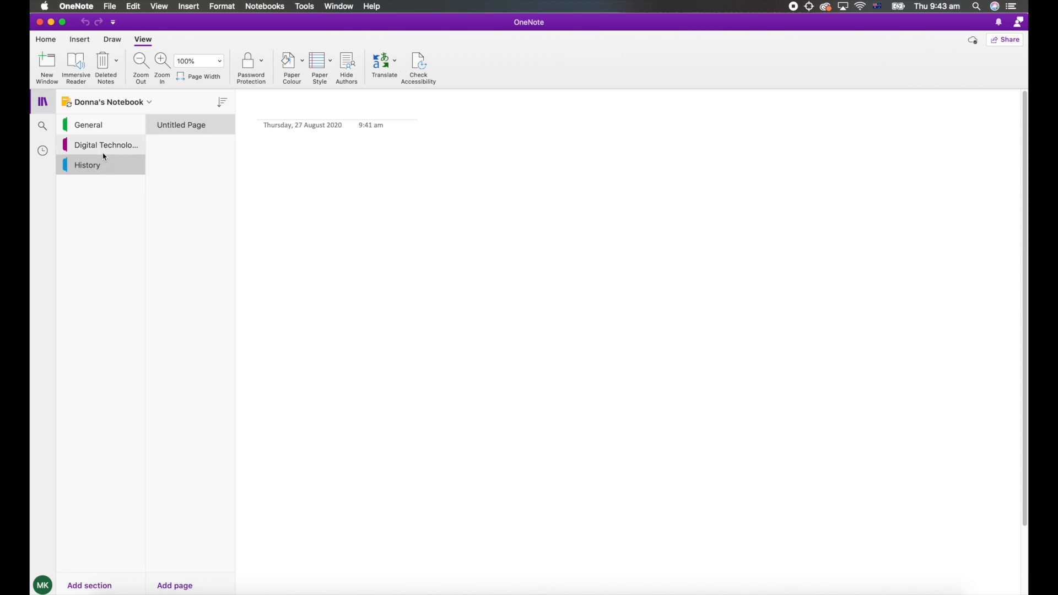
Move the Lesson 3 page from the Digital Technologies section to the General section and open it there
left_click(105, 154)
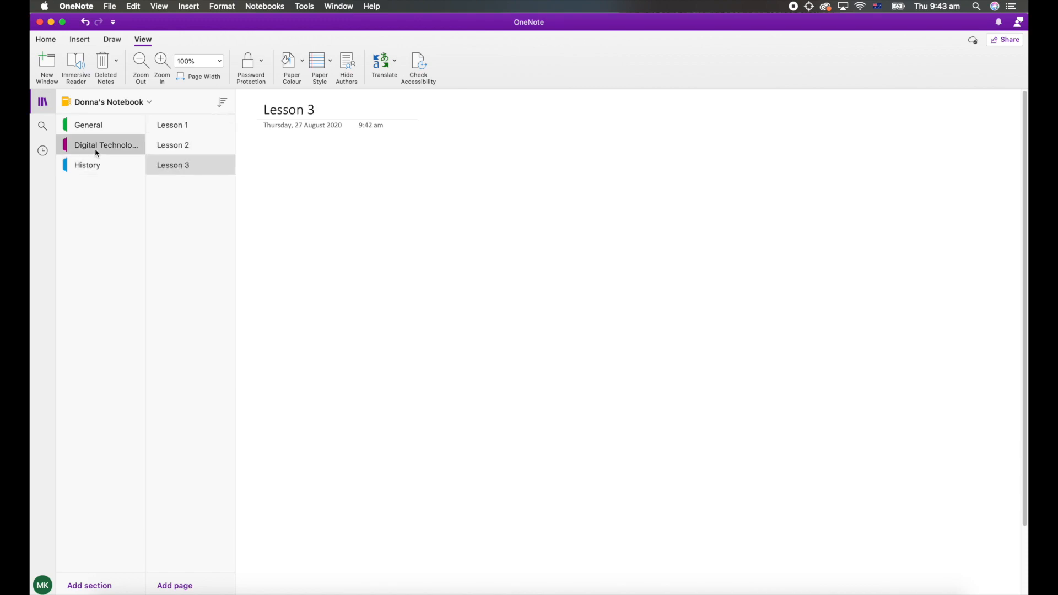
right_click(168, 169)
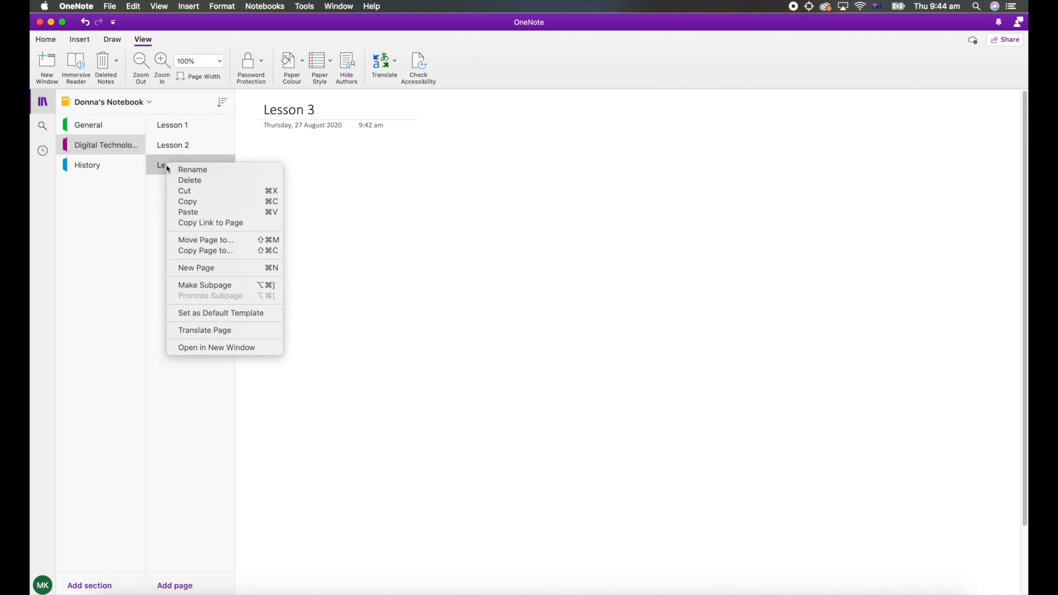
left_click(228, 242)
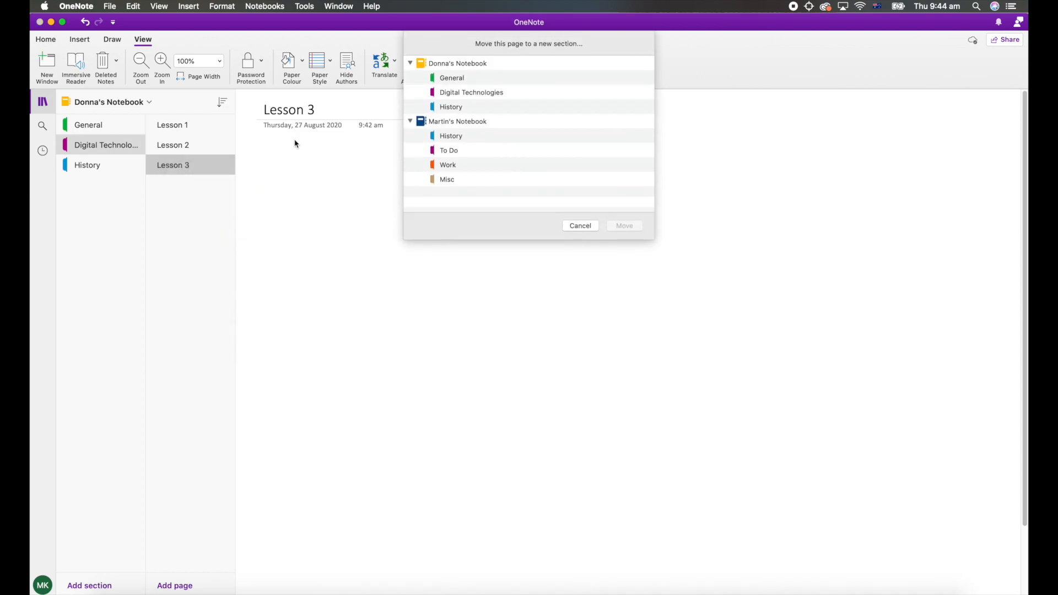
left_click(452, 80)
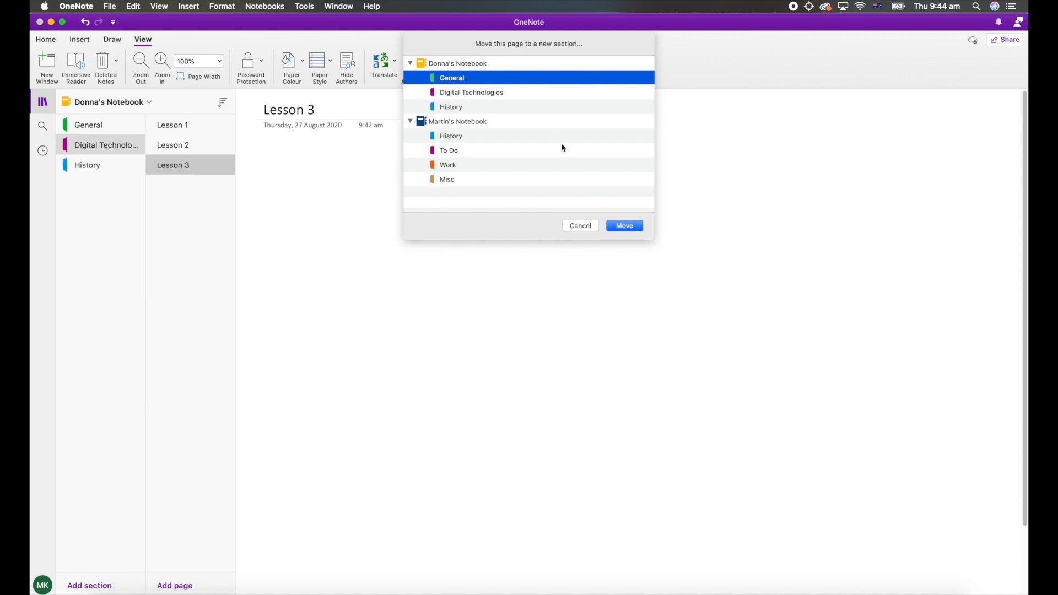
left_click(627, 227)
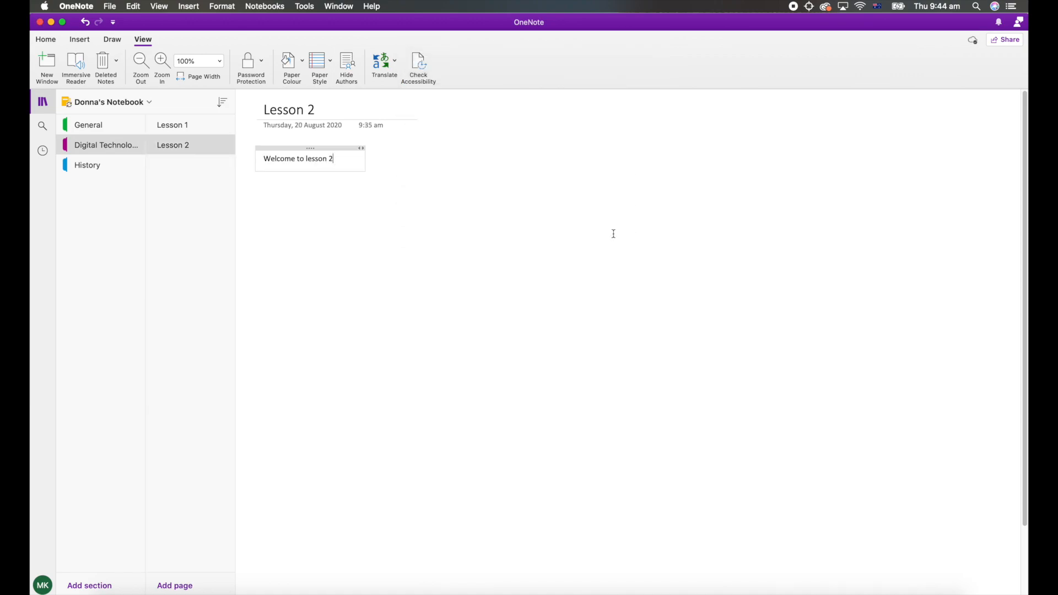
left_click(81, 126)
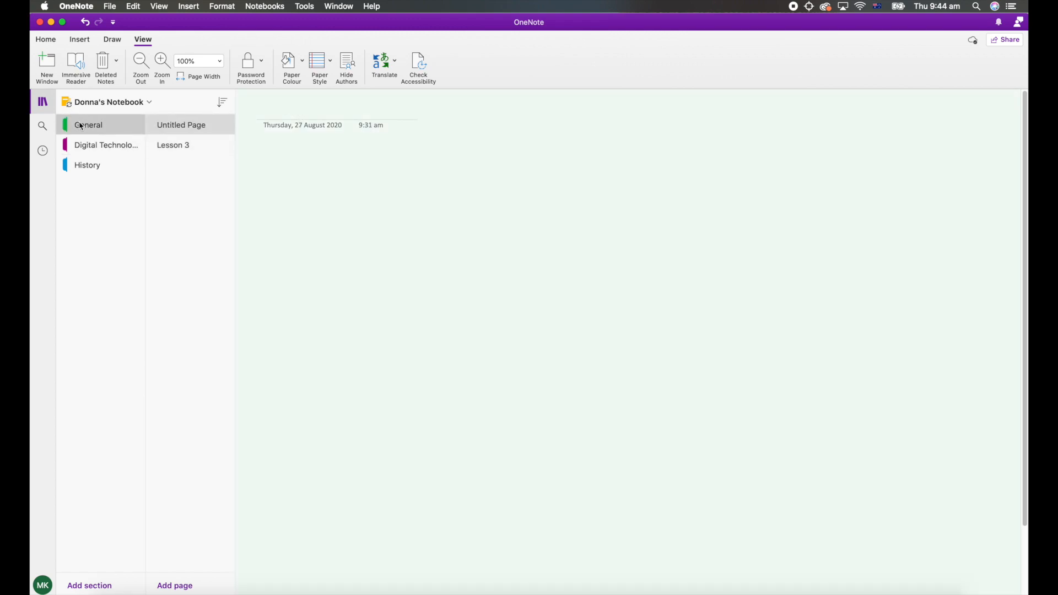
left_click(173, 147)
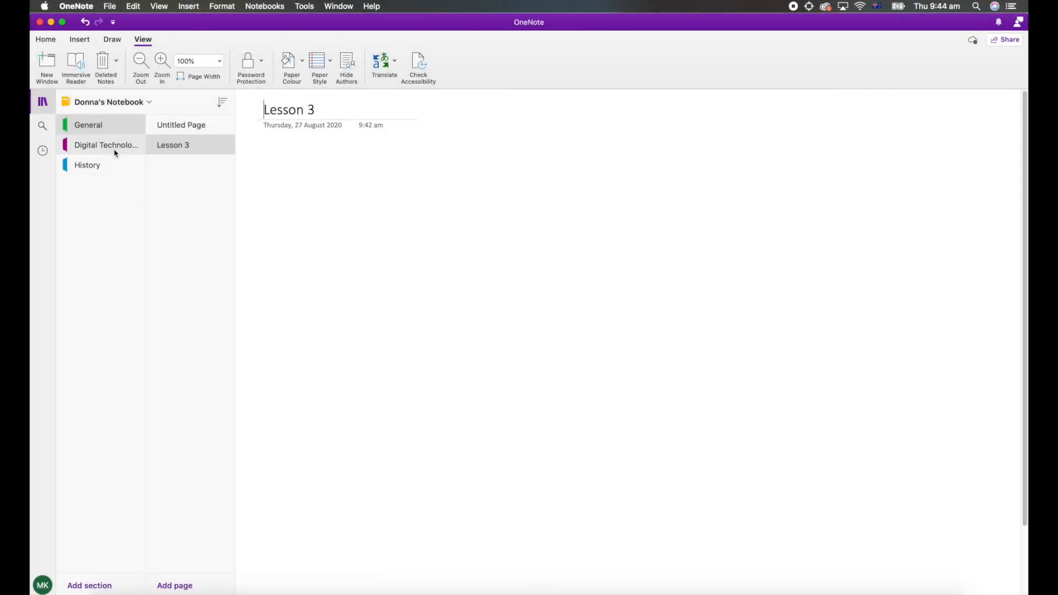
Insert the file How to get Microsoft Office for free.pdf from the PDFs folder as an attachment on the Lesson 2 page
left_click(114, 150)
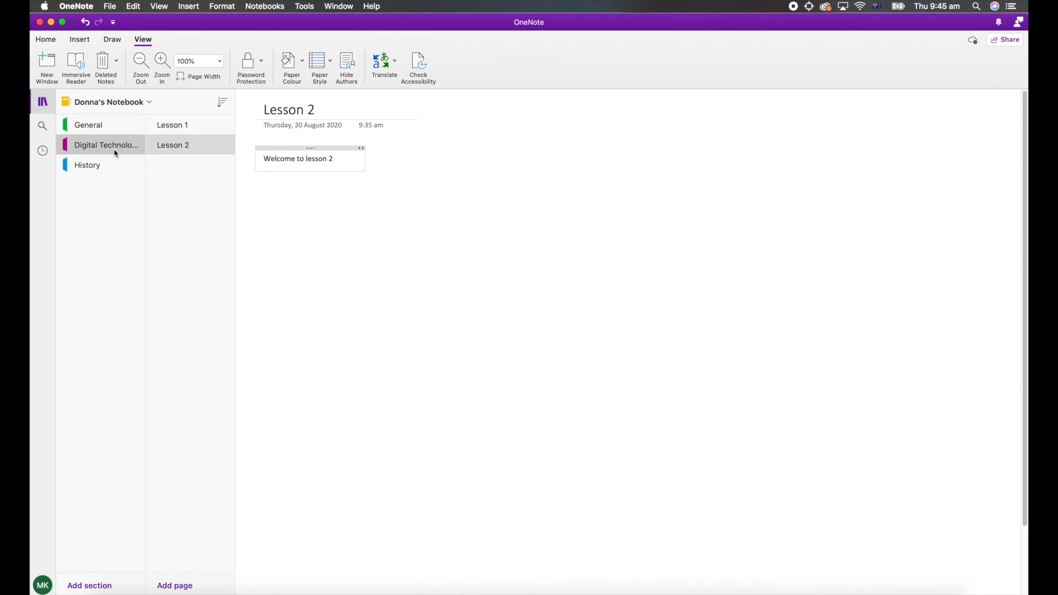
left_click(902, 590)
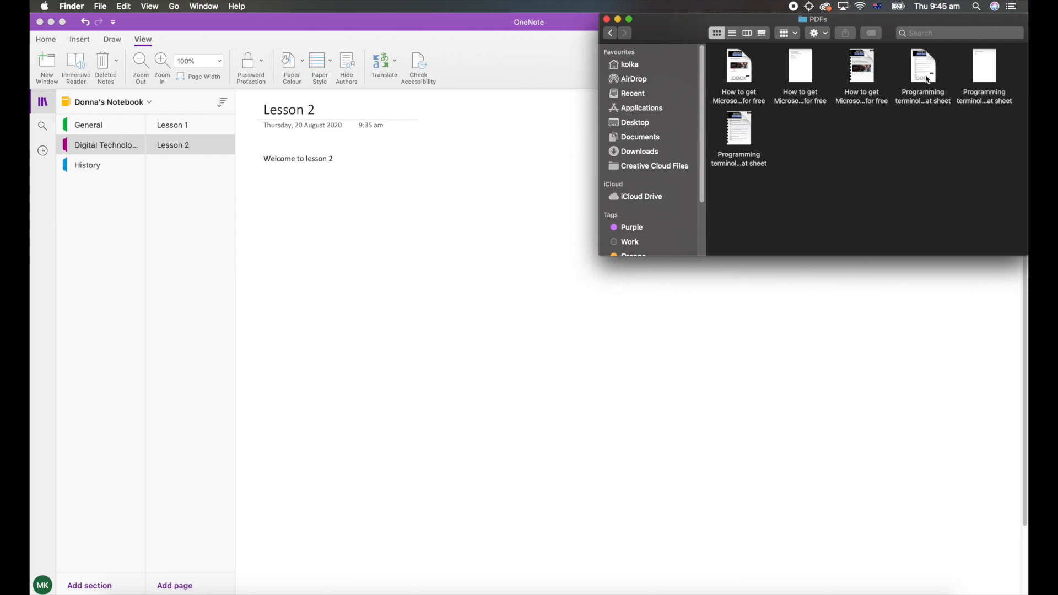
mouse_move(860, 76)
left_click_drag(859, 75, 307, 228)
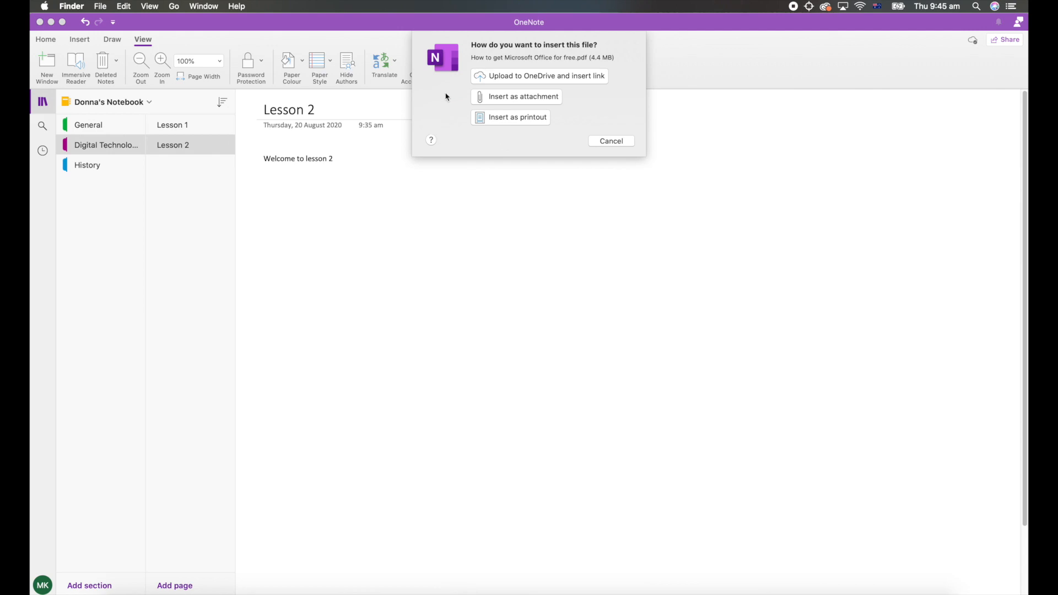
left_click(496, 102)
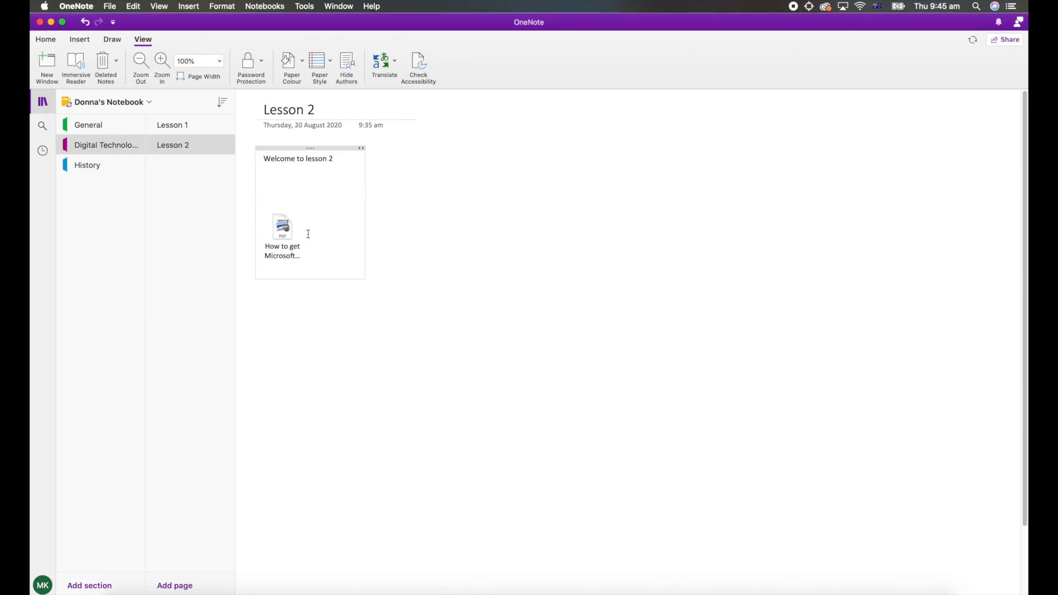
Delete the attached PDF from the Lesson 2 page
mouse_move(289, 243)
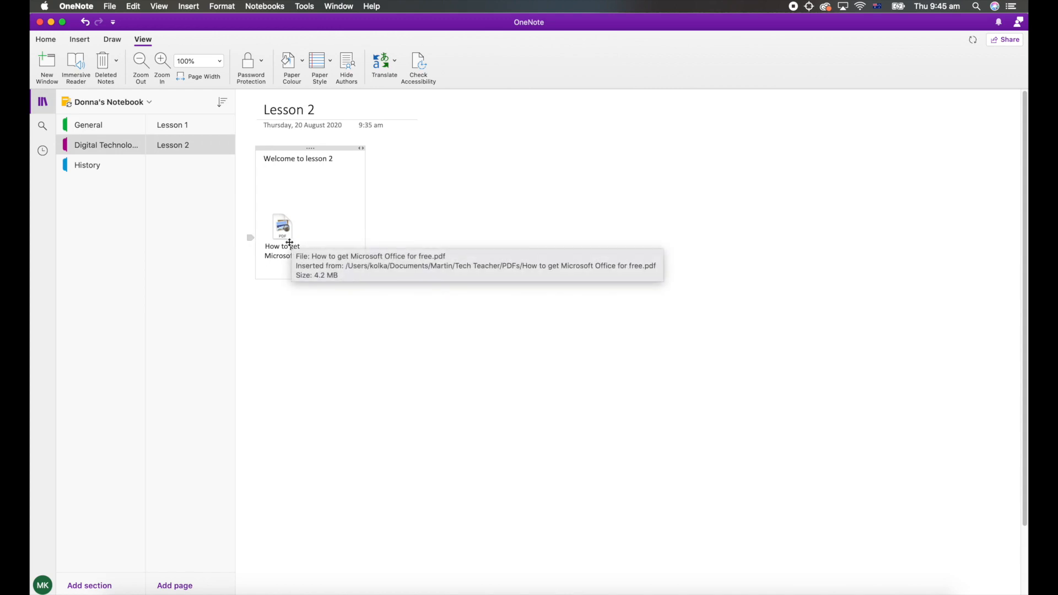
key("BackSpace")
key("BackSpace")
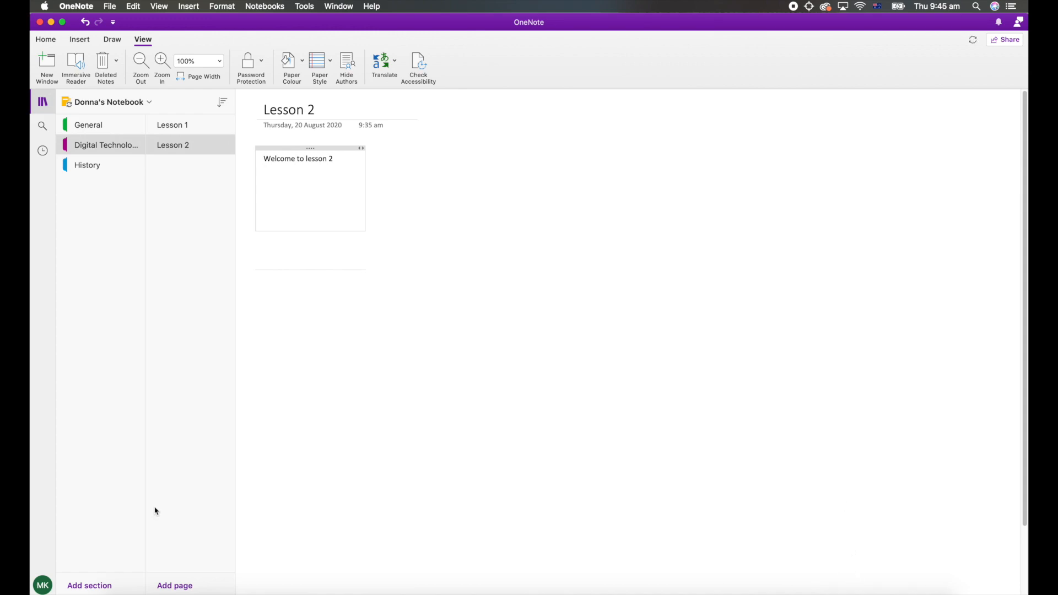
Insert How to get Microsoft Office for free.pdf as a printout on the Lesson 2 page and look through its pages
left_click(113, 589)
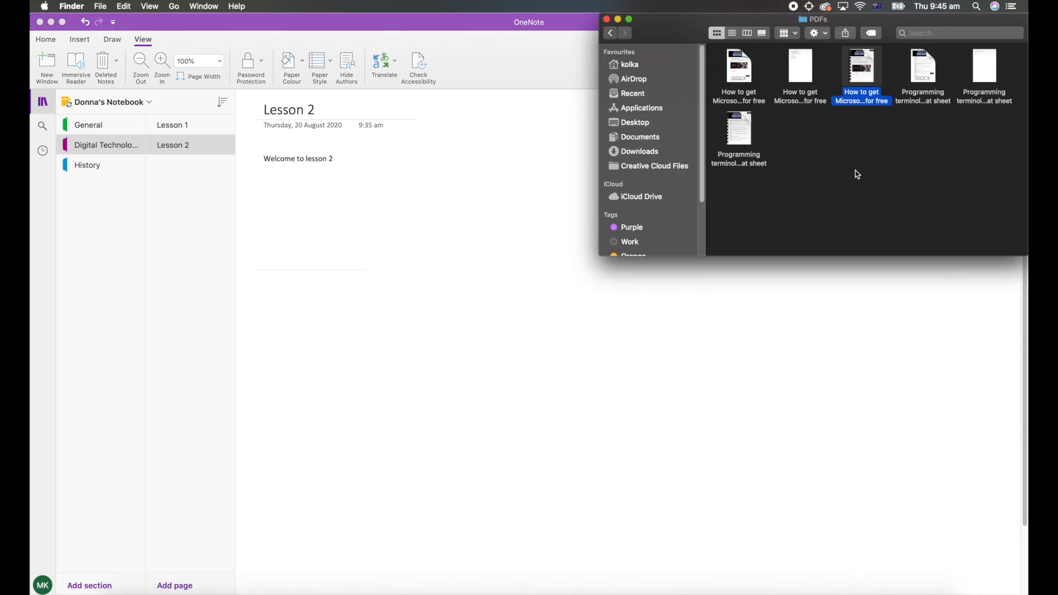
left_click_drag(863, 67, 296, 204)
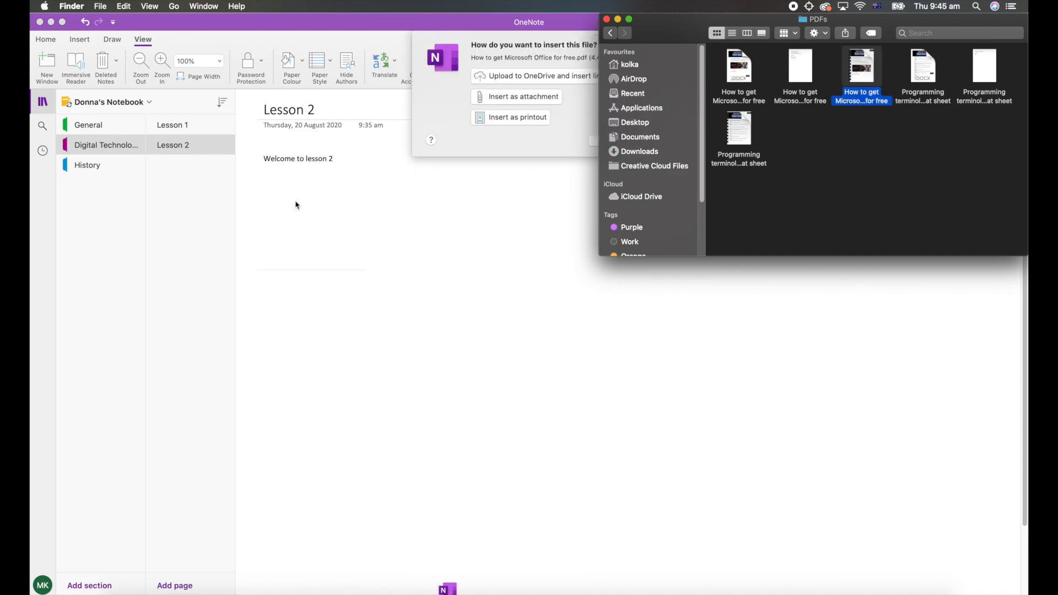
left_click(474, 145)
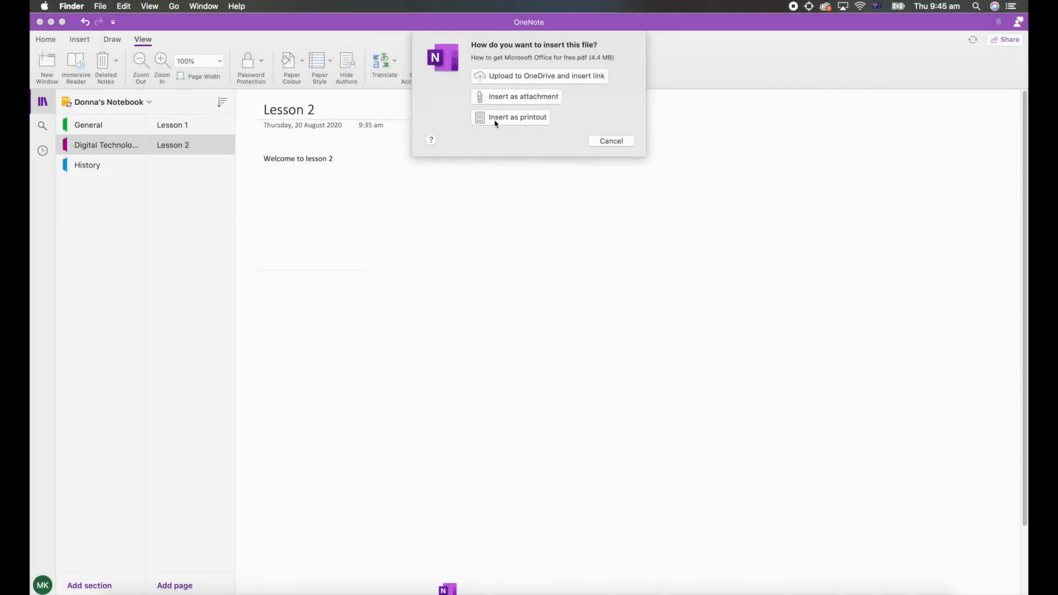
left_click(519, 121)
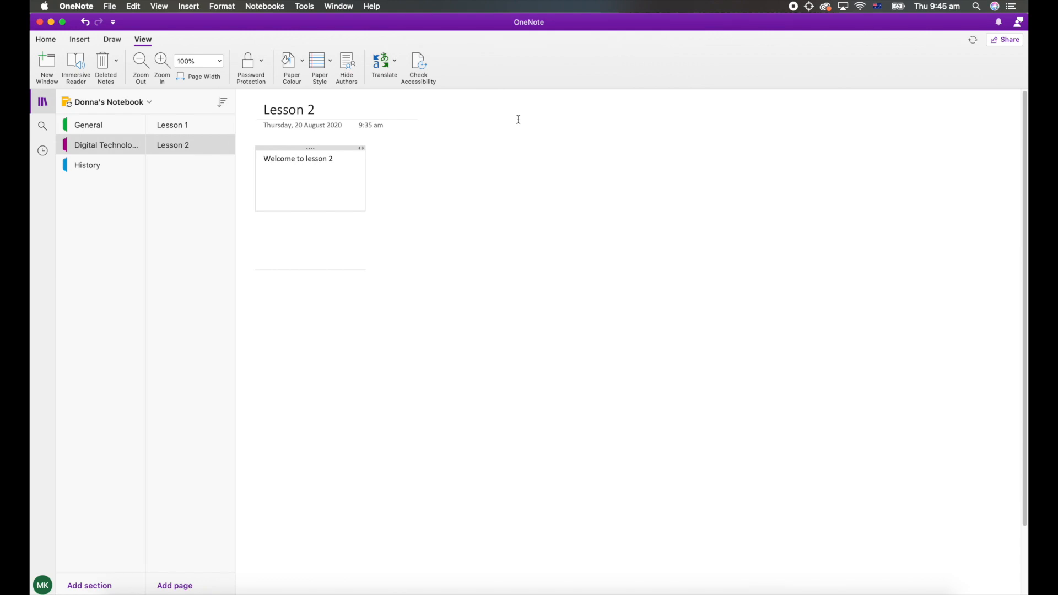
scroll(483, 216, "up", 15)
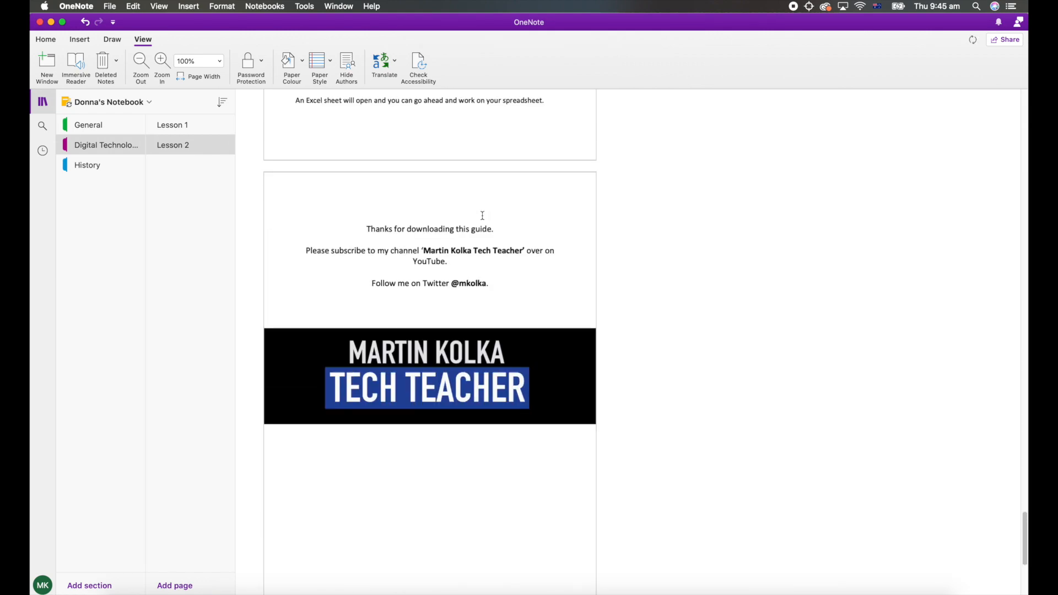
Look back through the inserted PDF printout on the Lesson 2 page, from its last page to the attachment at its start
scroll(483, 216, "up", 20)
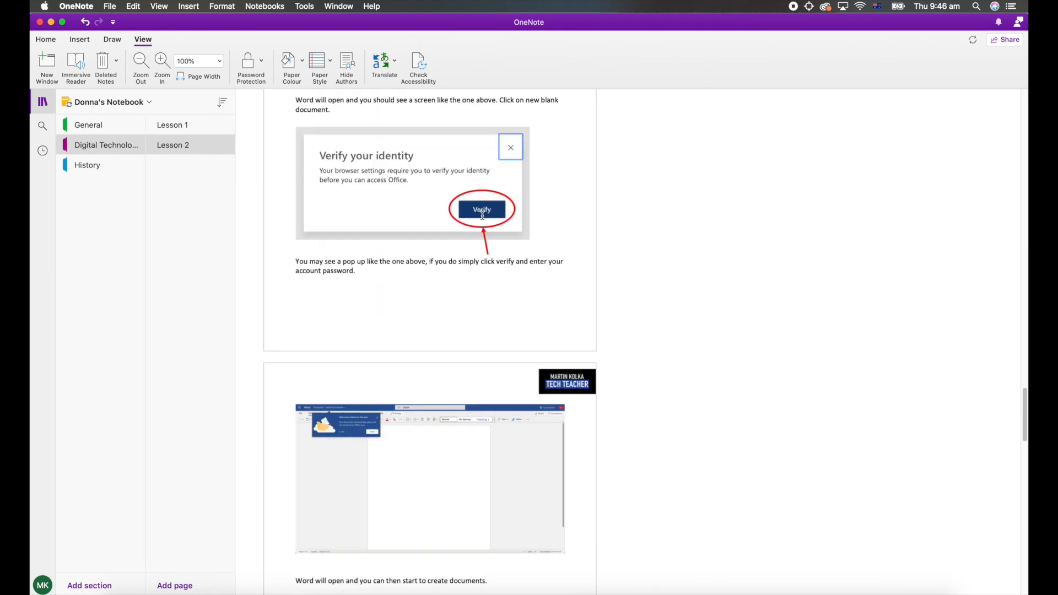
scroll(483, 216, "up", 20)
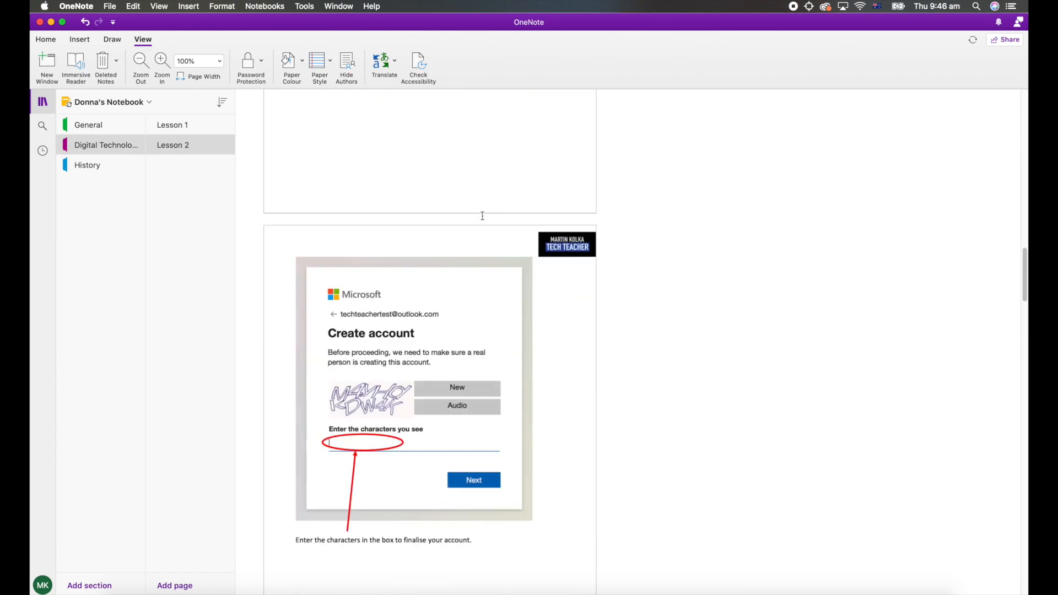
scroll(483, 216, "up", 12)
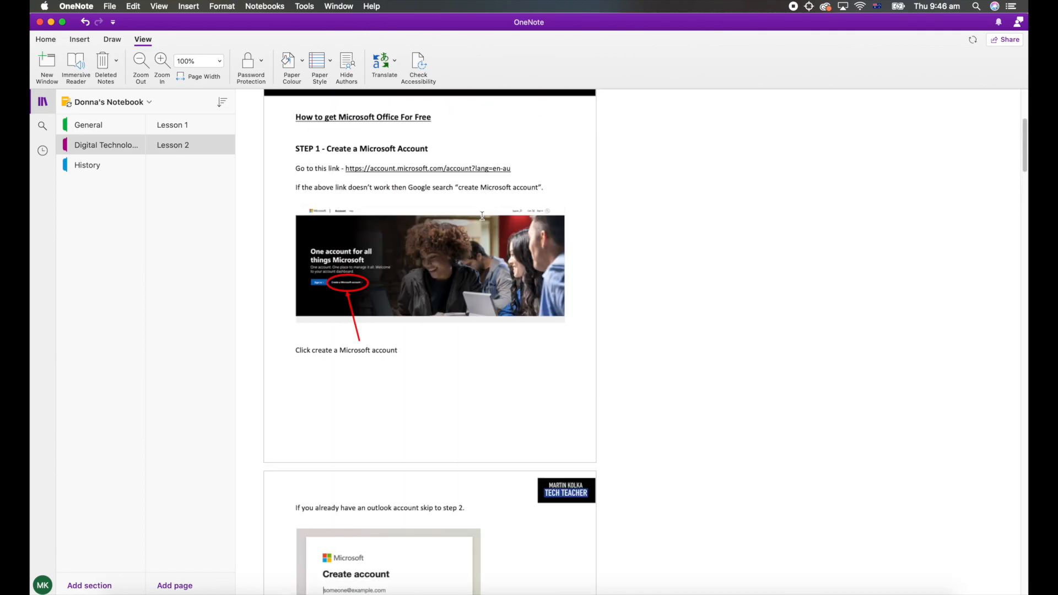
scroll(482, 216, "down", 5)
scroll(482, 217, "up", 5)
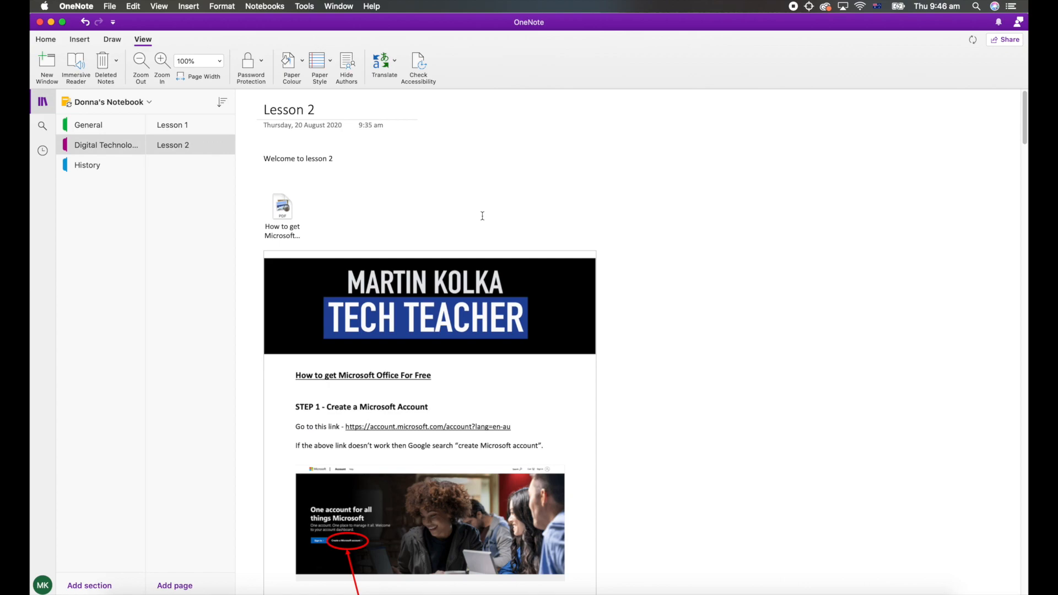
scroll(483, 216, "down", 4)
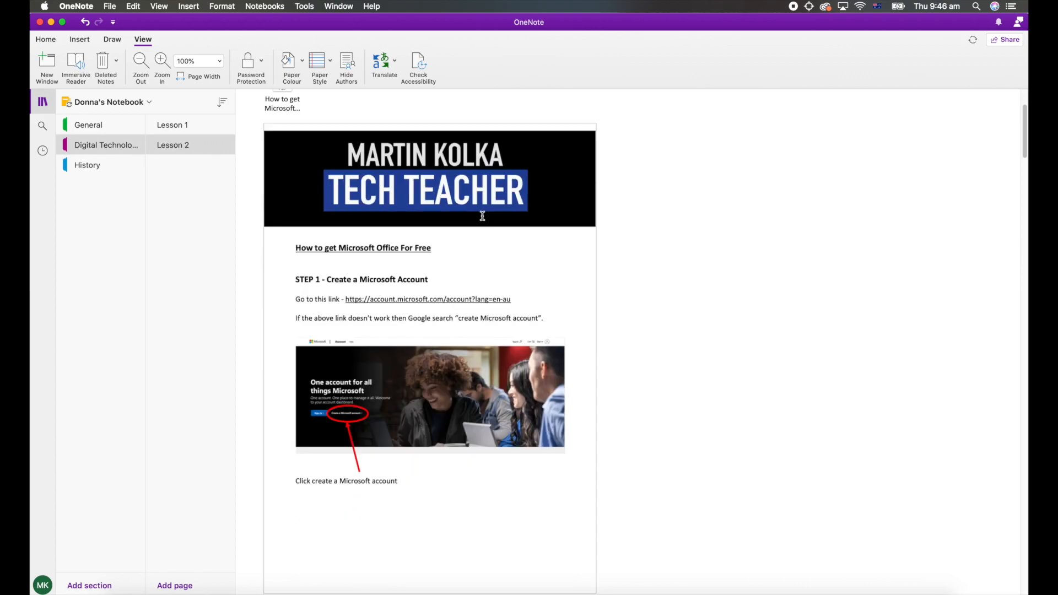
scroll(483, 217, "up", 4)
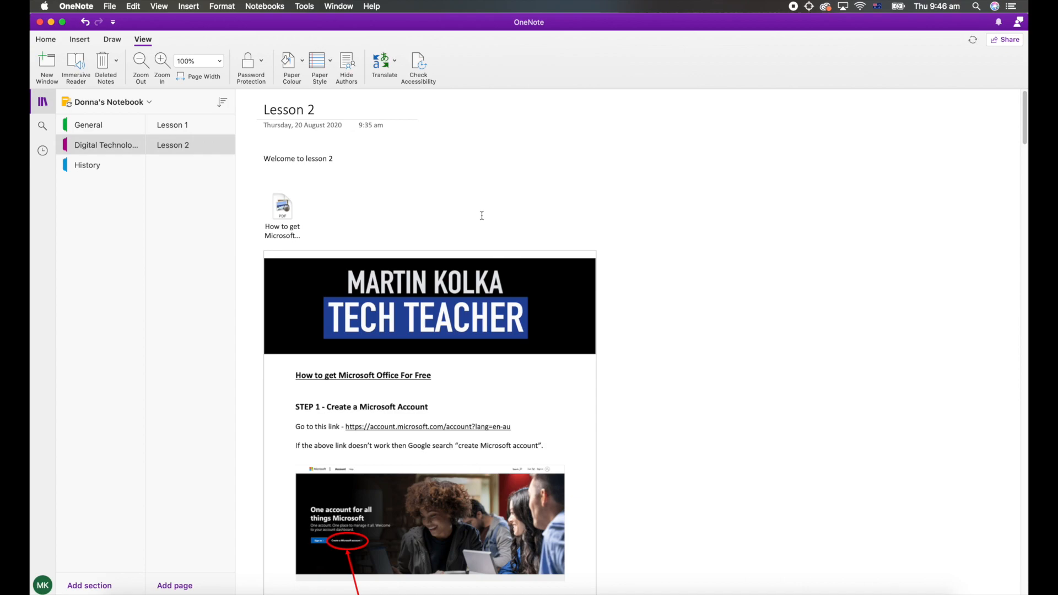
On the Lesson 1 page, add a note below the Swift logo with the lines "Link to History" and "Link to start coding"
left_click(172, 125)
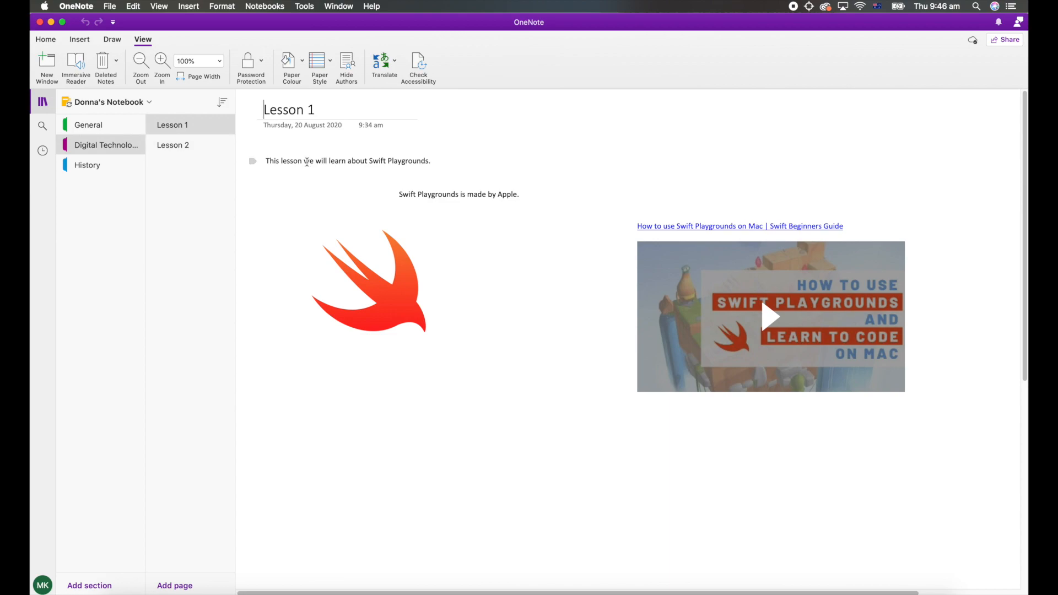
left_click(271, 396)
type("L")
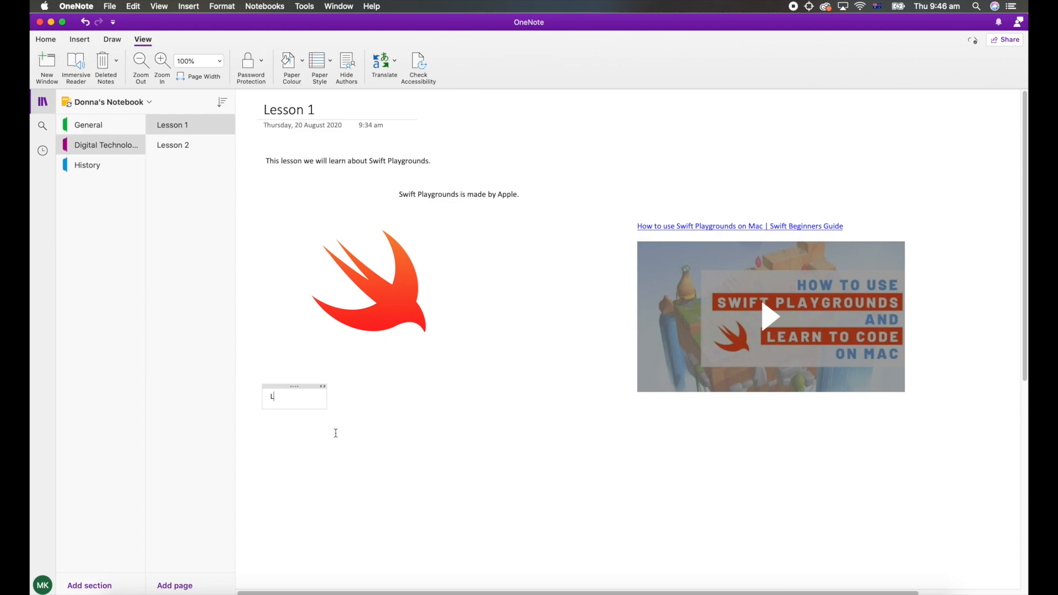
type("ink to History")
key("Return")
type("Link")
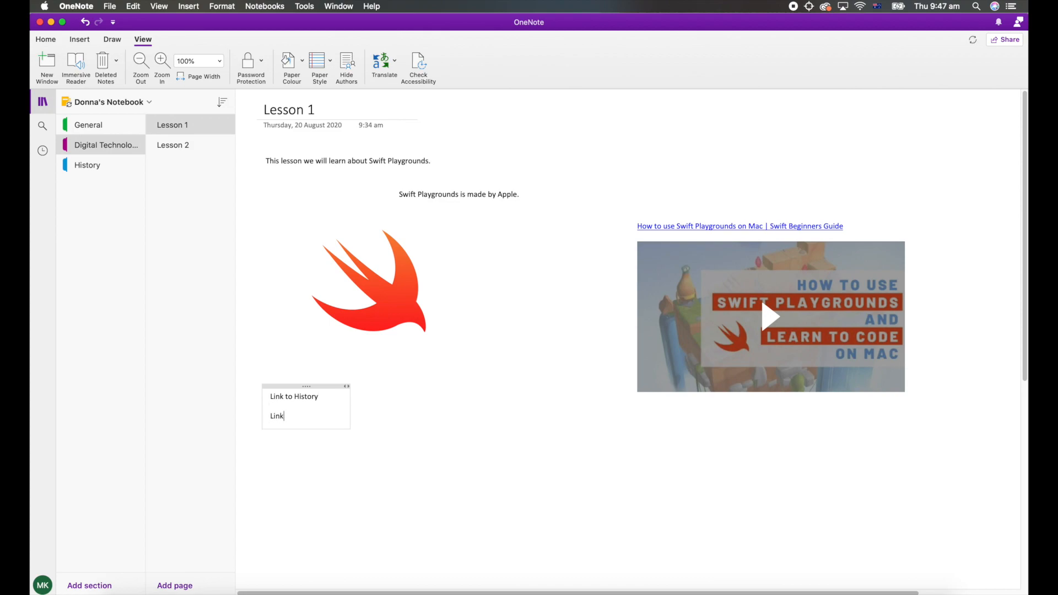
type(" to start coding")
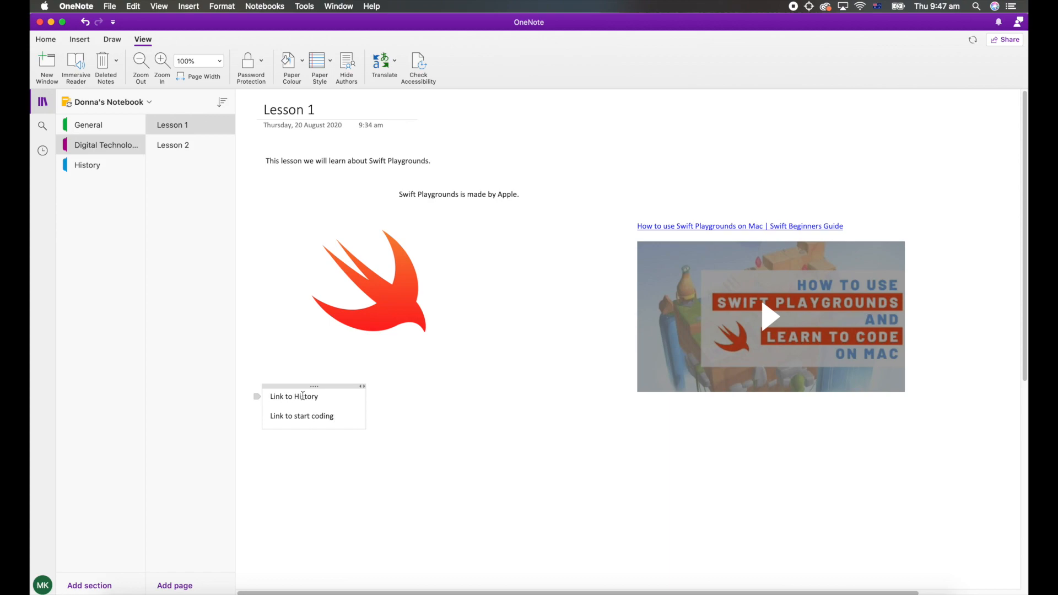
Copy the link to the History section and return to the Lesson 1 page in the Digital Technologies section
right_click(96, 170)
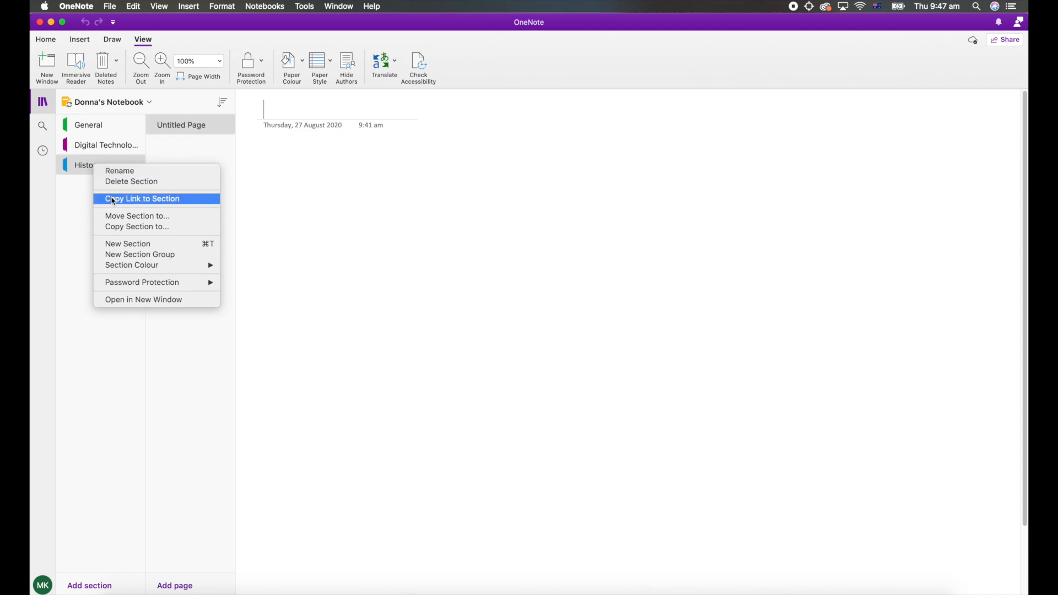
left_click(169, 199)
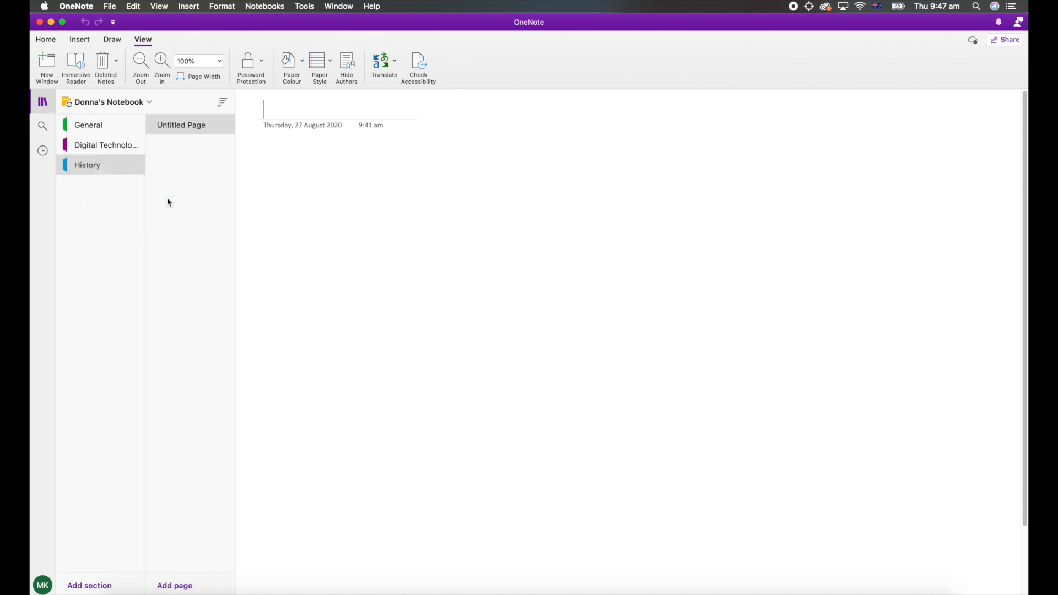
left_click(107, 149)
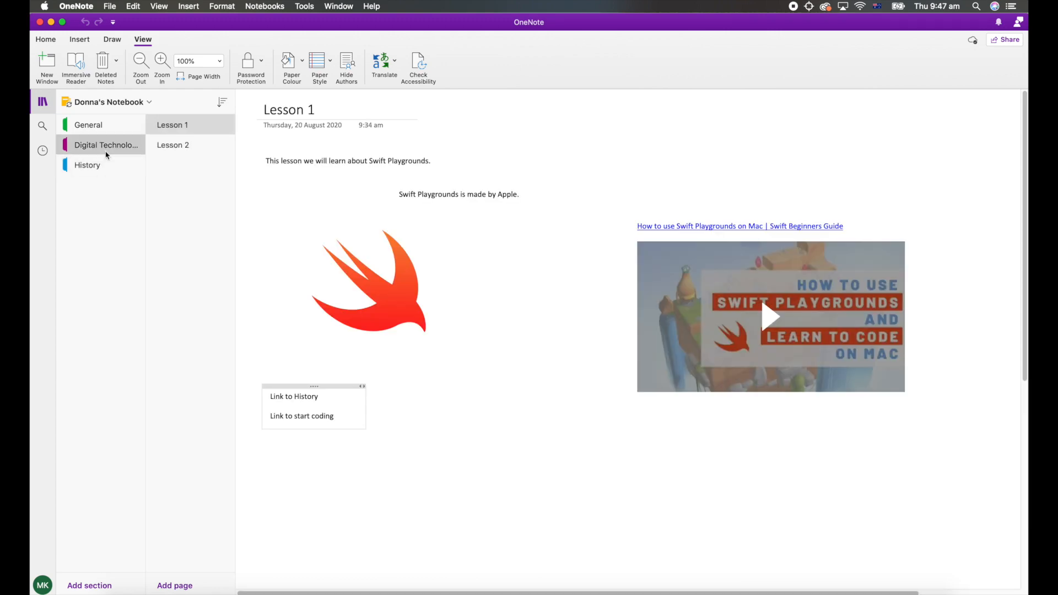
Turn the "Link to History" text into a hyperlink using the copied section link as its address
left_click_drag(320, 397, 270, 398)
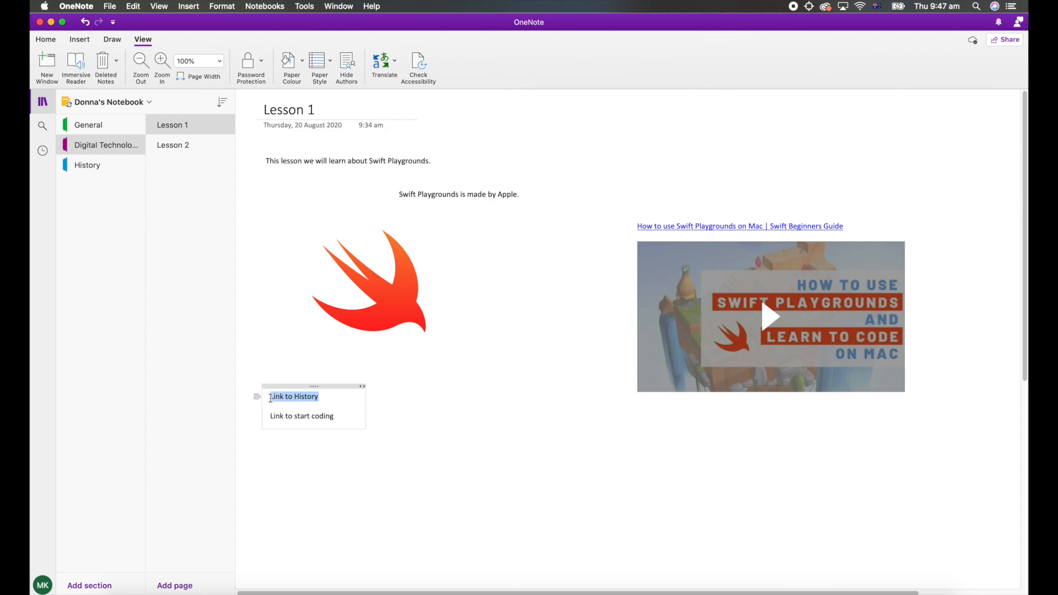
right_click(306, 401)
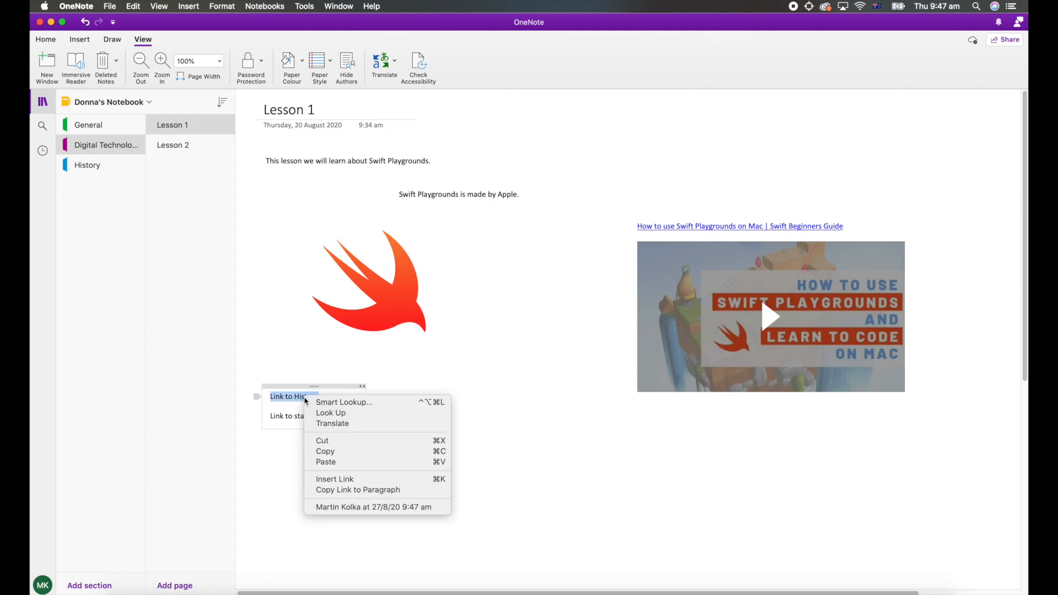
left_click(338, 480)
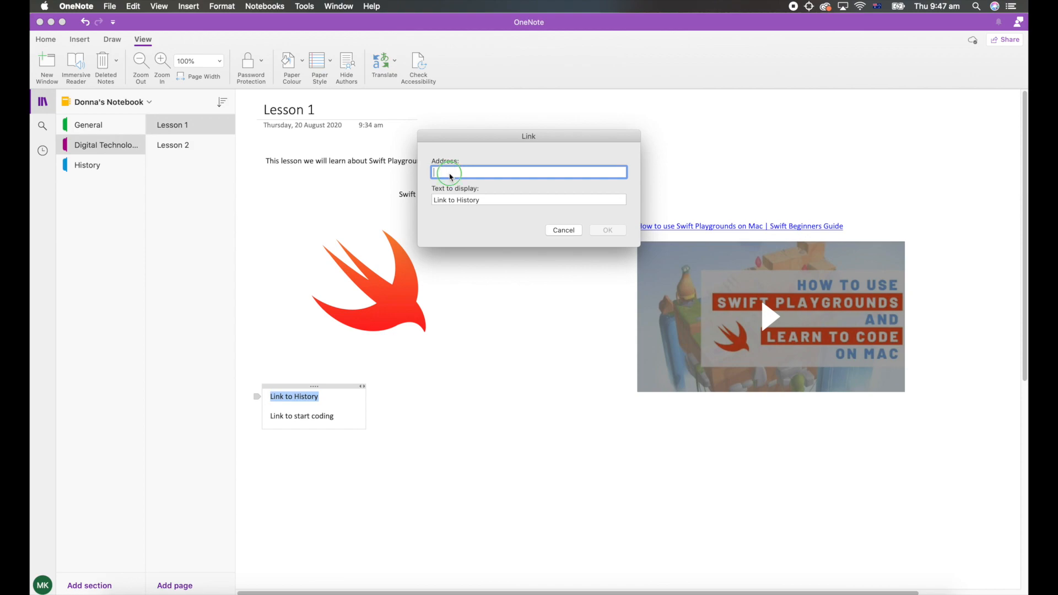
right_click(451, 175)
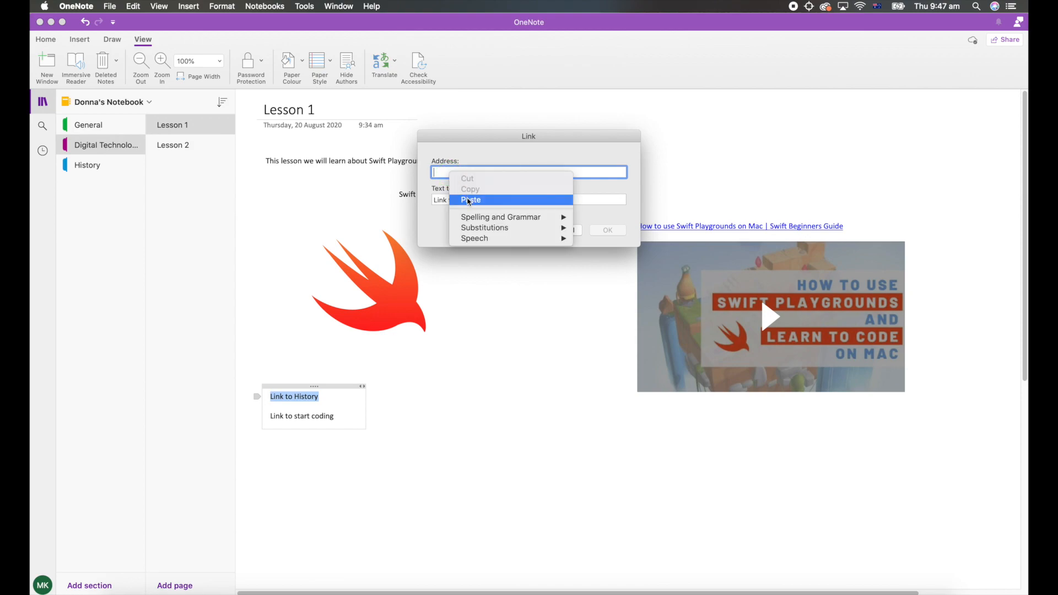
left_click(466, 200)
left_click(608, 231)
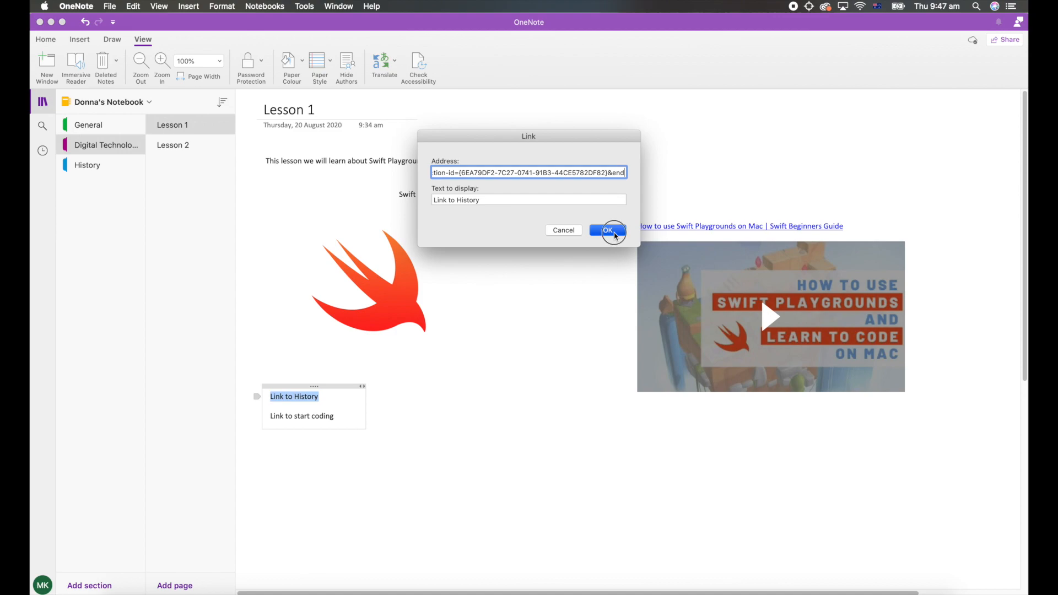
left_click(428, 409)
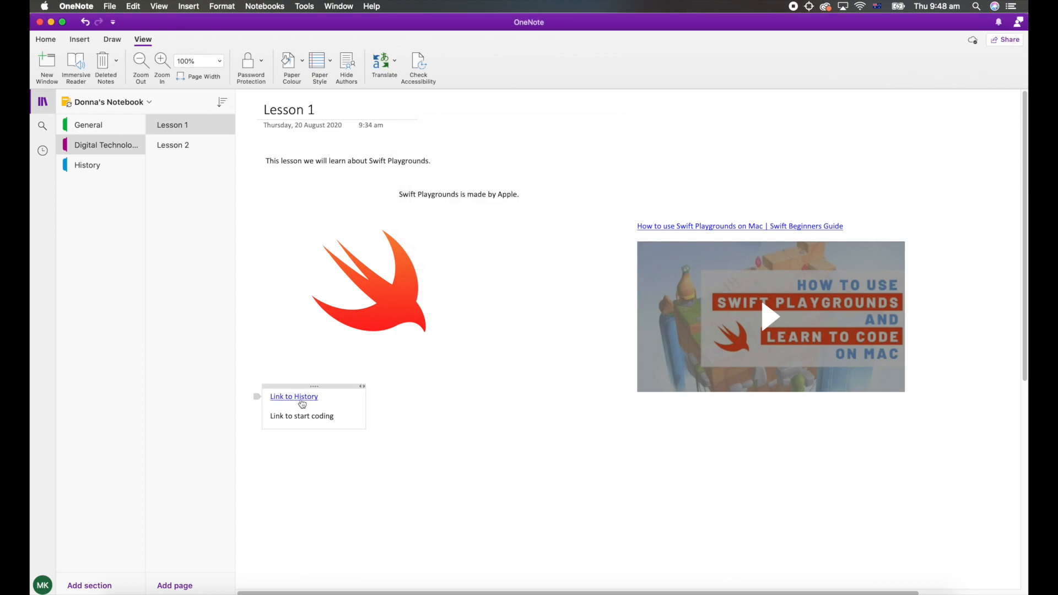
Test the "Link to History" hyperlink, then go back to the Digital Technologies section
mouse_move(296, 402)
left_click(296, 402)
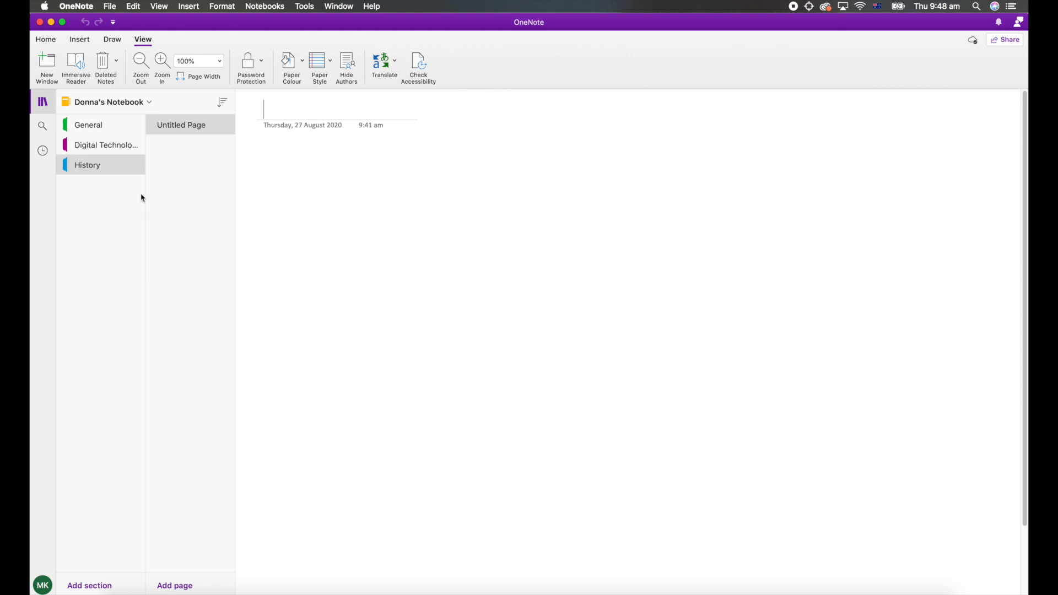
left_click(113, 152)
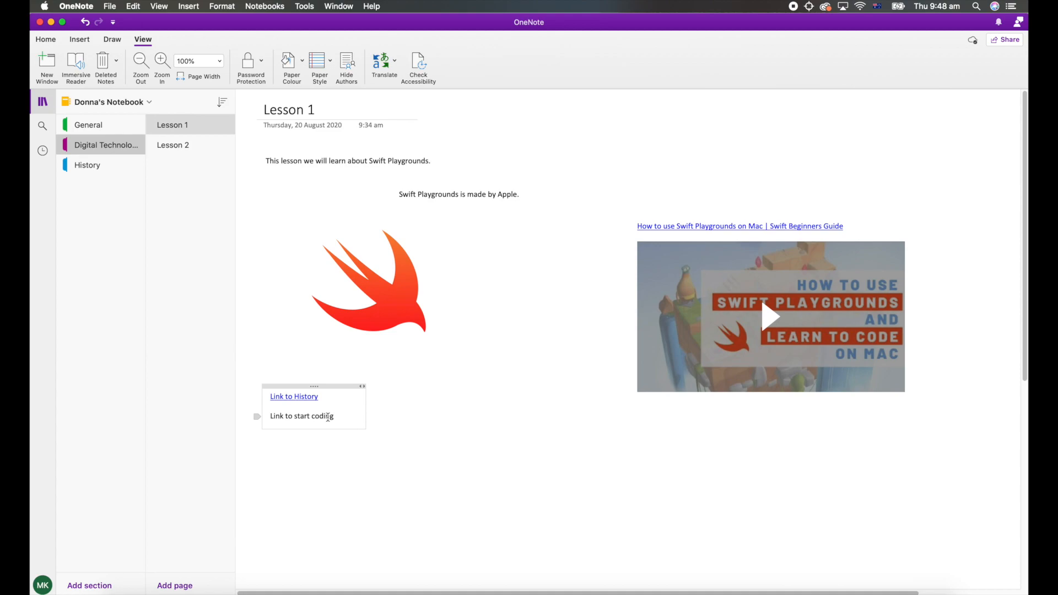
Copy the link to the paragraph "Lets try coding with Swift." near the end of the Lesson 1 page
scroll(329, 418, "down", 10)
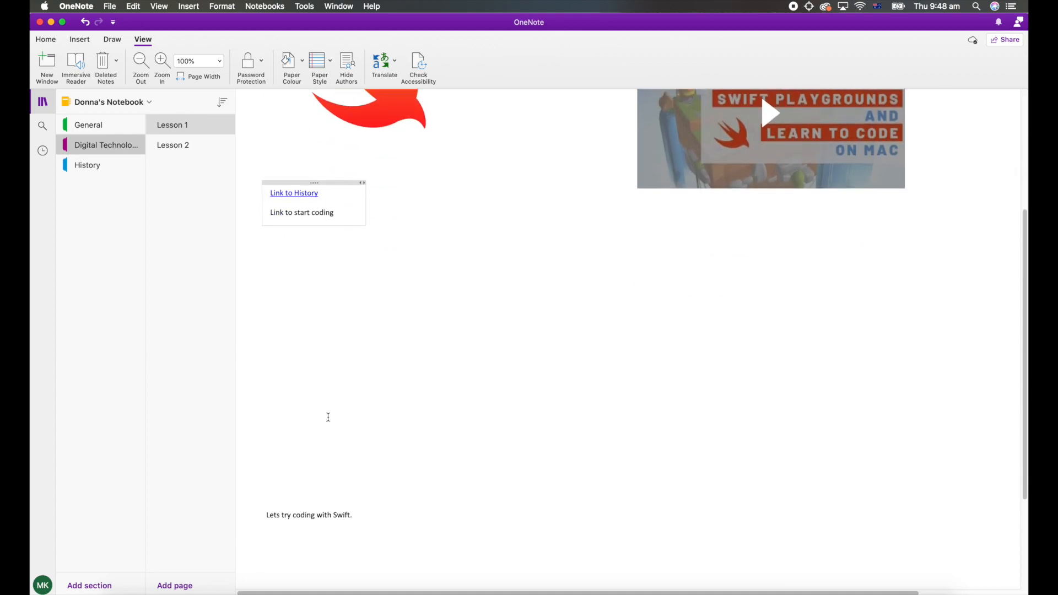
left_click(298, 466)
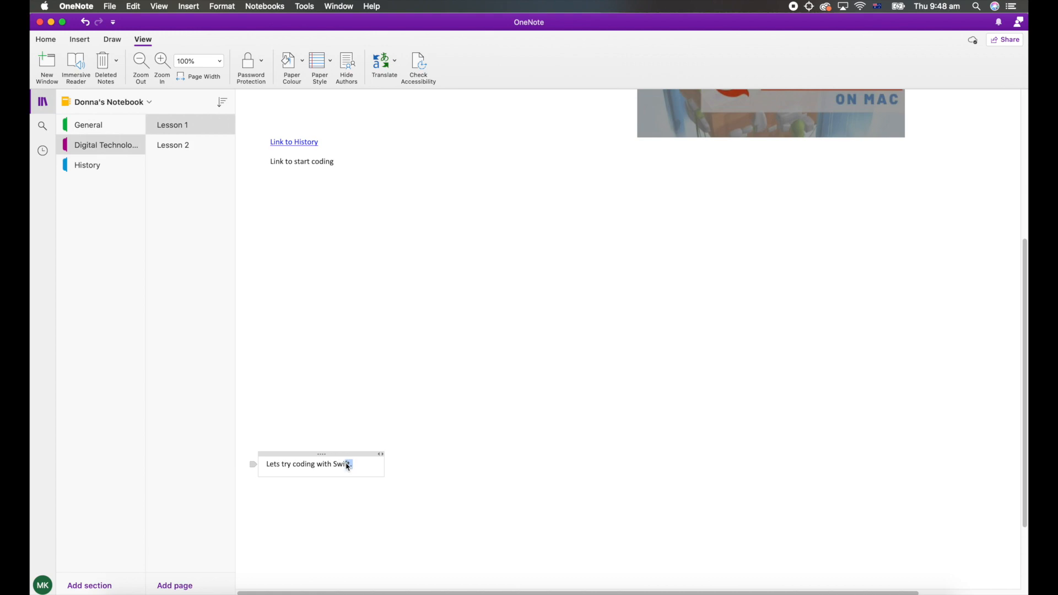
left_click(345, 456)
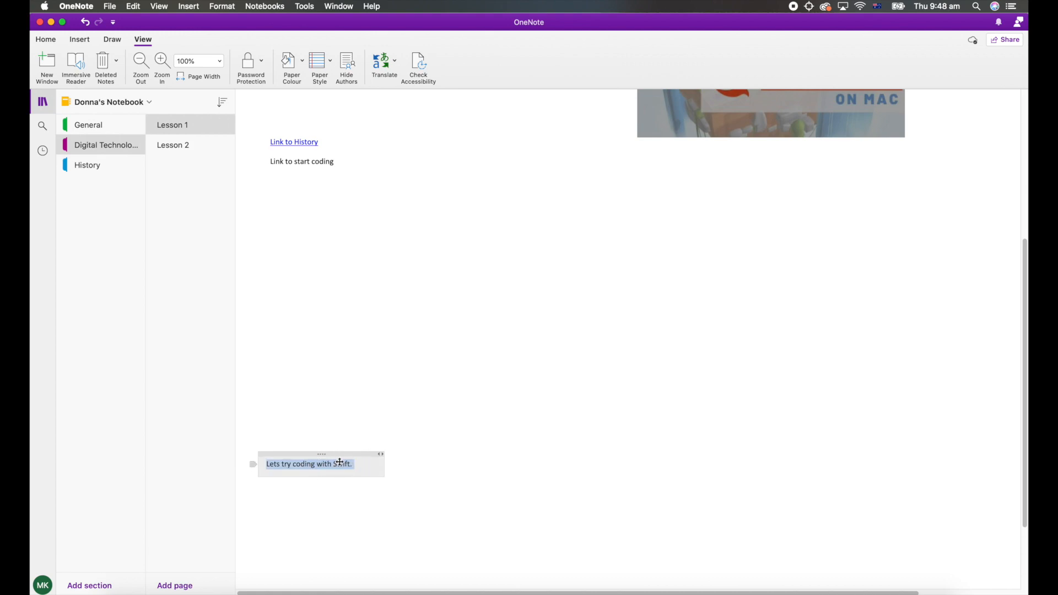
left_click(415, 462)
left_click(346, 465)
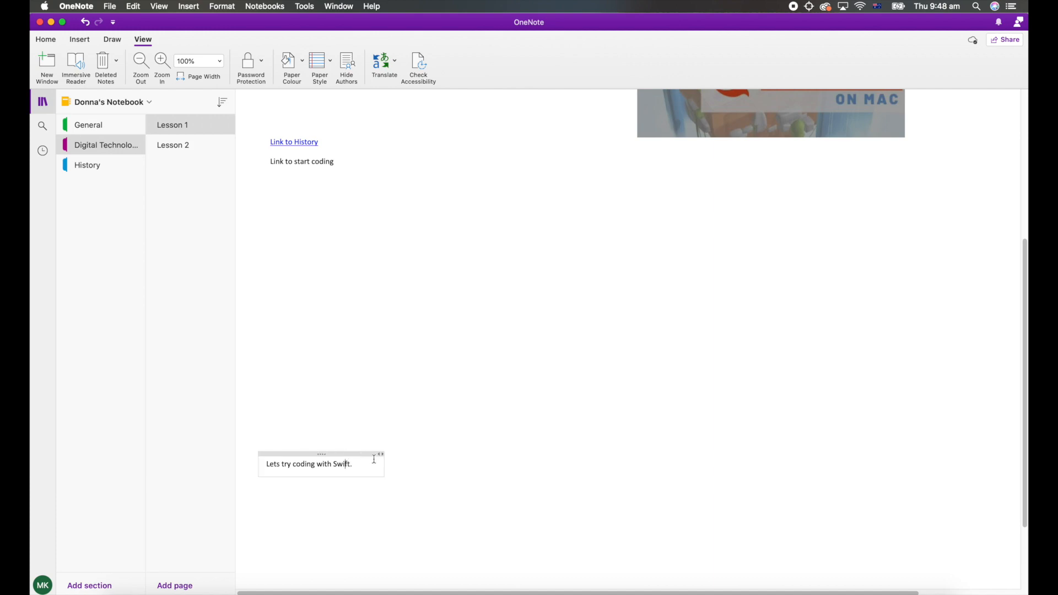
right_click(353, 457)
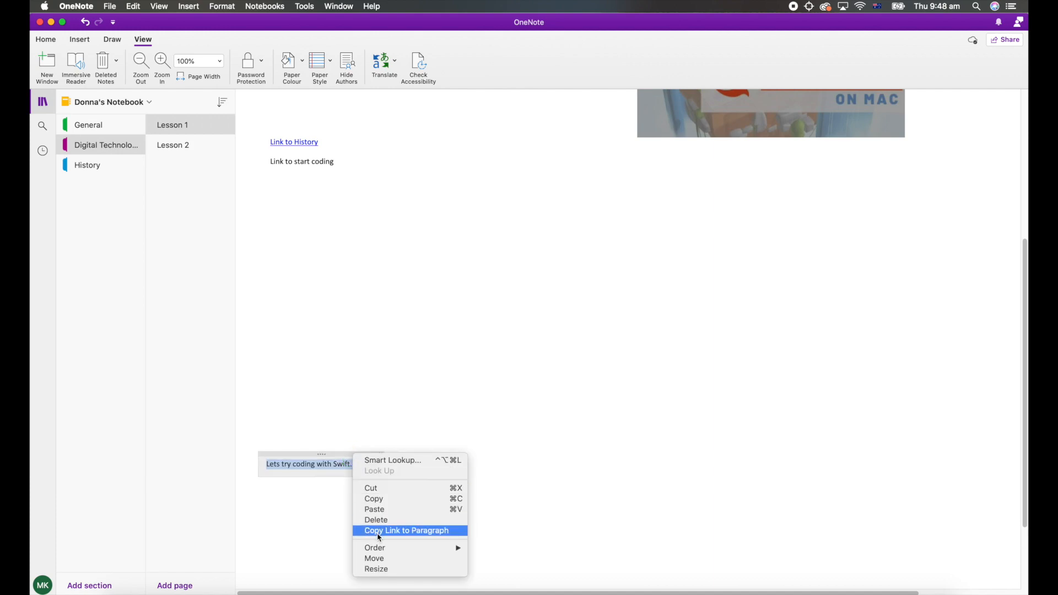
left_click(419, 531)
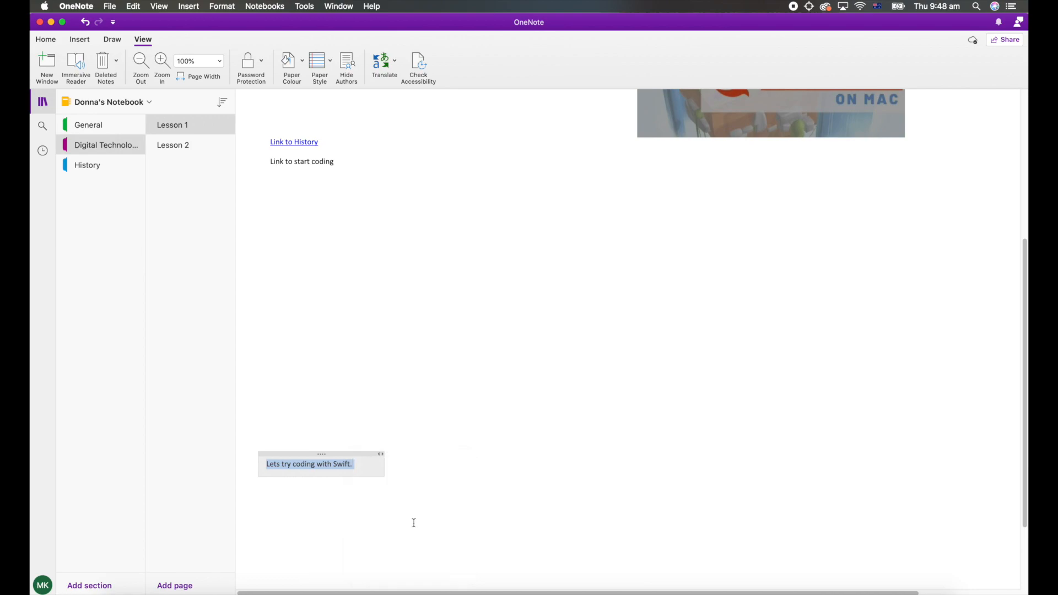
Turn the "Link to start coding" text into a hyperlink using the copied paragraph link as its address
scroll(413, 522, "up", 4)
left_click(307, 259)
left_click_drag(337, 258, 267, 259)
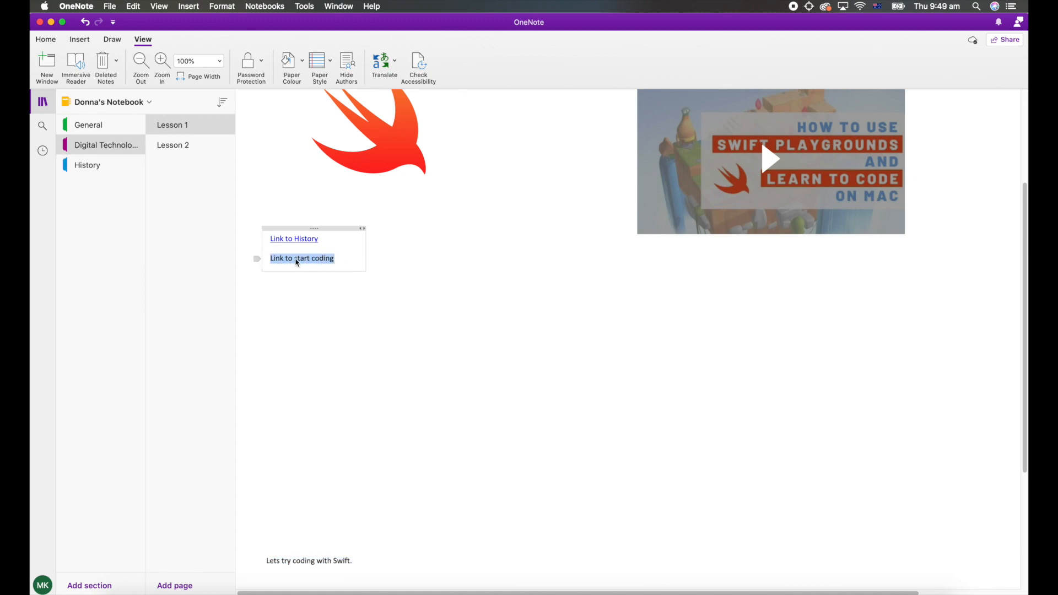
right_click(297, 262)
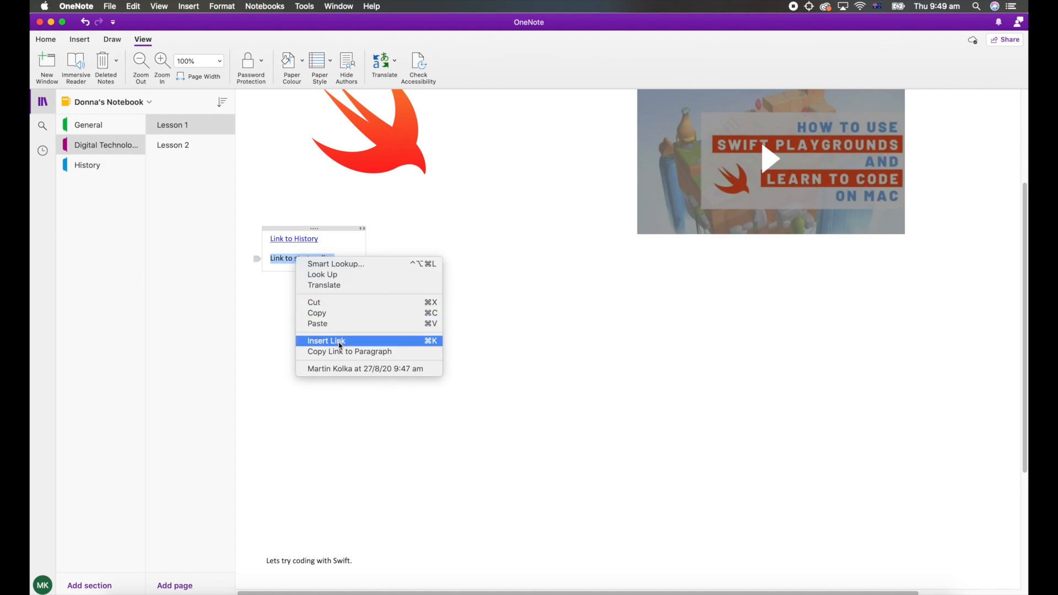
left_click(340, 342)
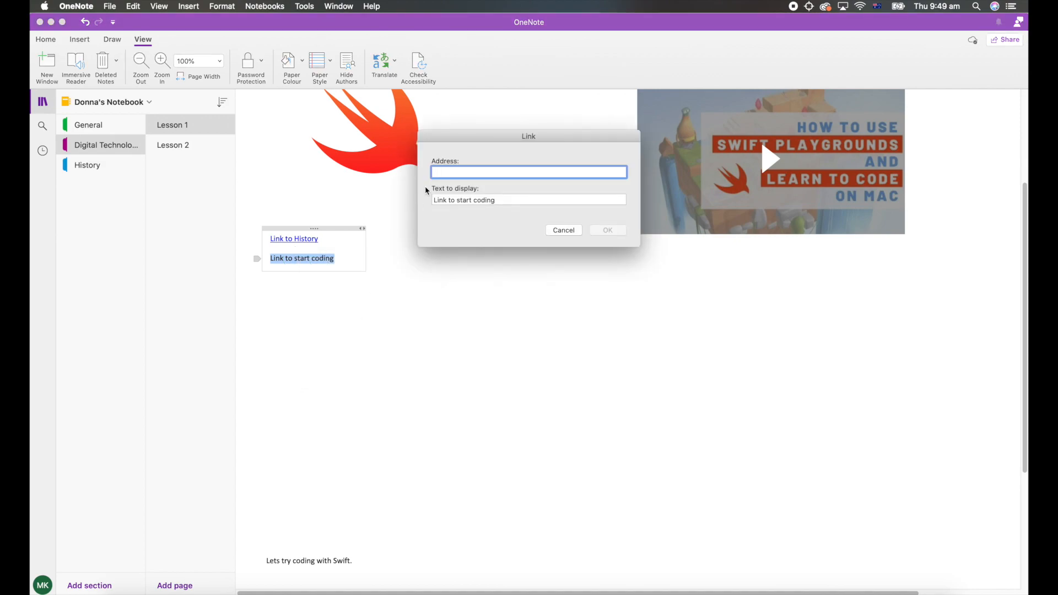
right_click(438, 175)
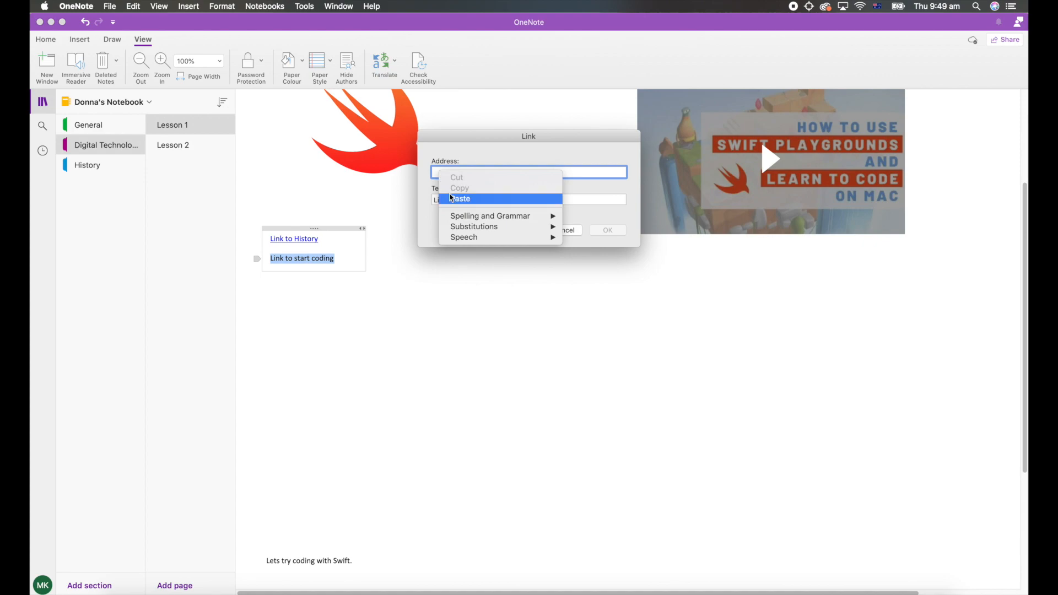
left_click(453, 199)
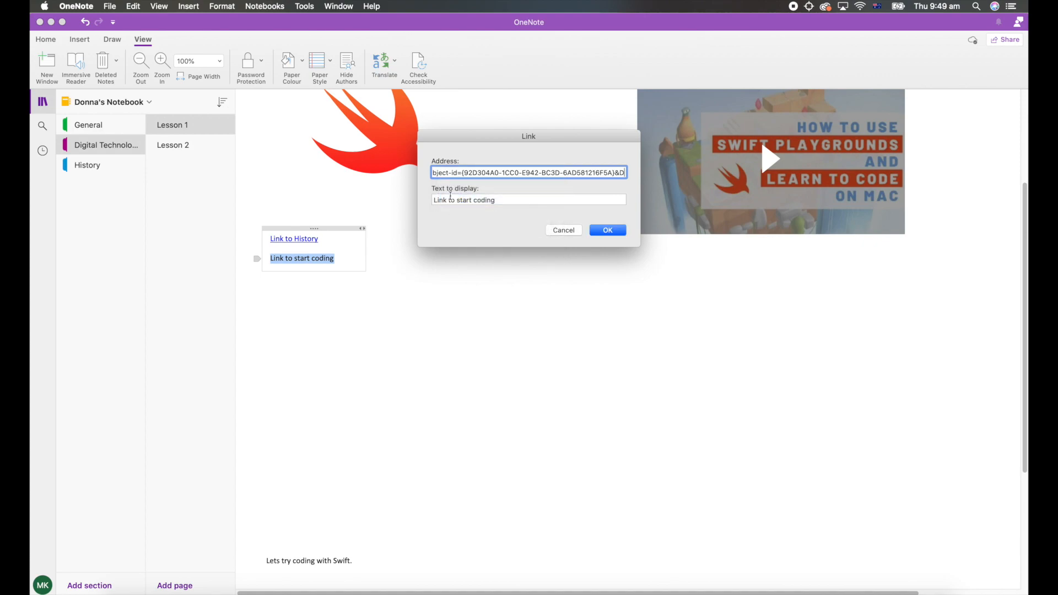
left_click(608, 231)
Test the "Link to start coding" hyperlink from the start of the Lesson 1 page and return there
scroll(417, 367, "up", 5)
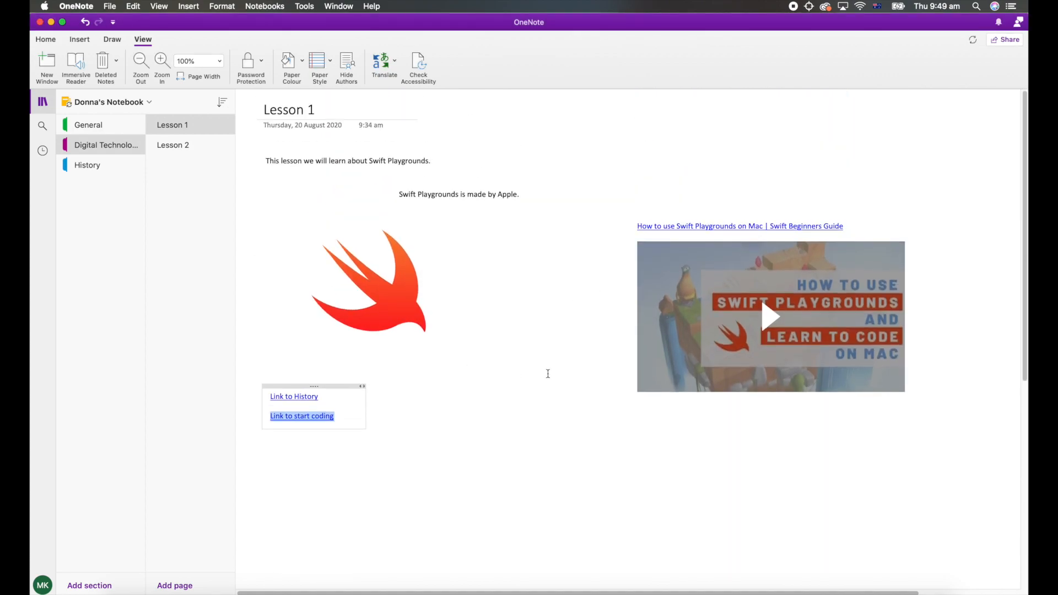
left_click(571, 187)
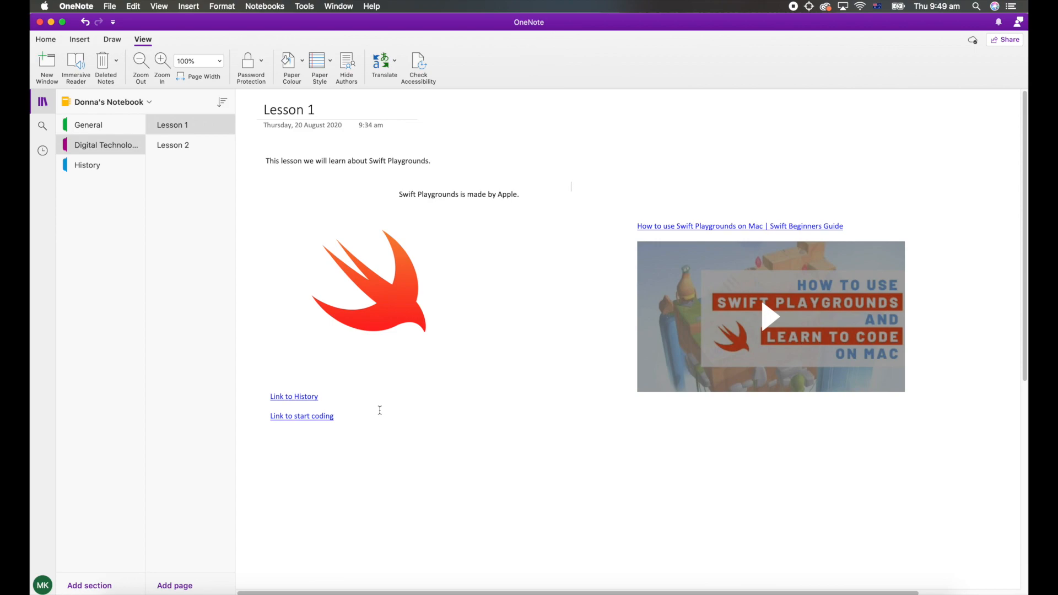
left_click(307, 416)
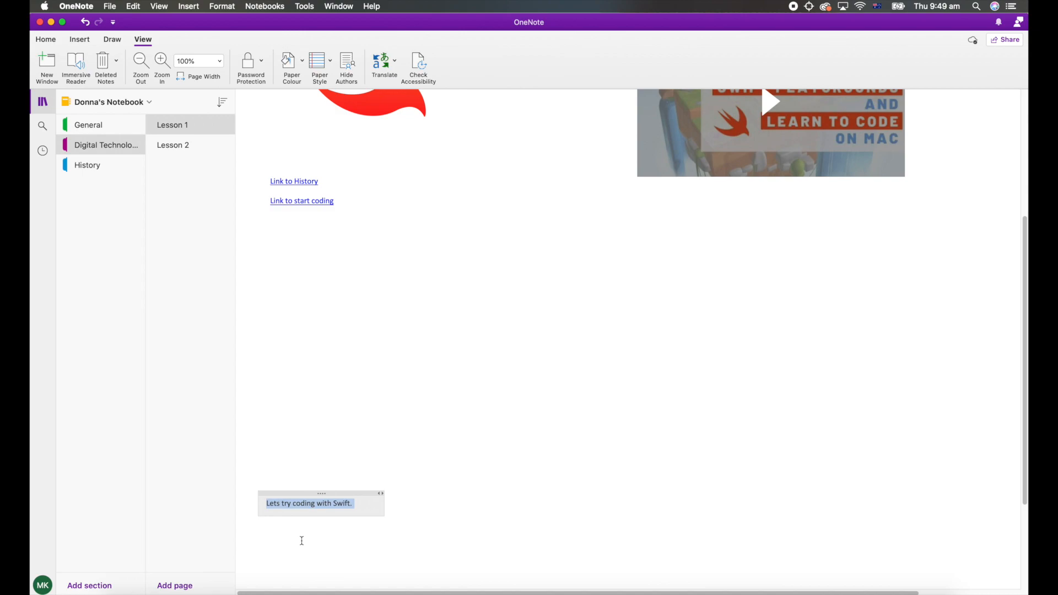
scroll(302, 540, "up", 5)
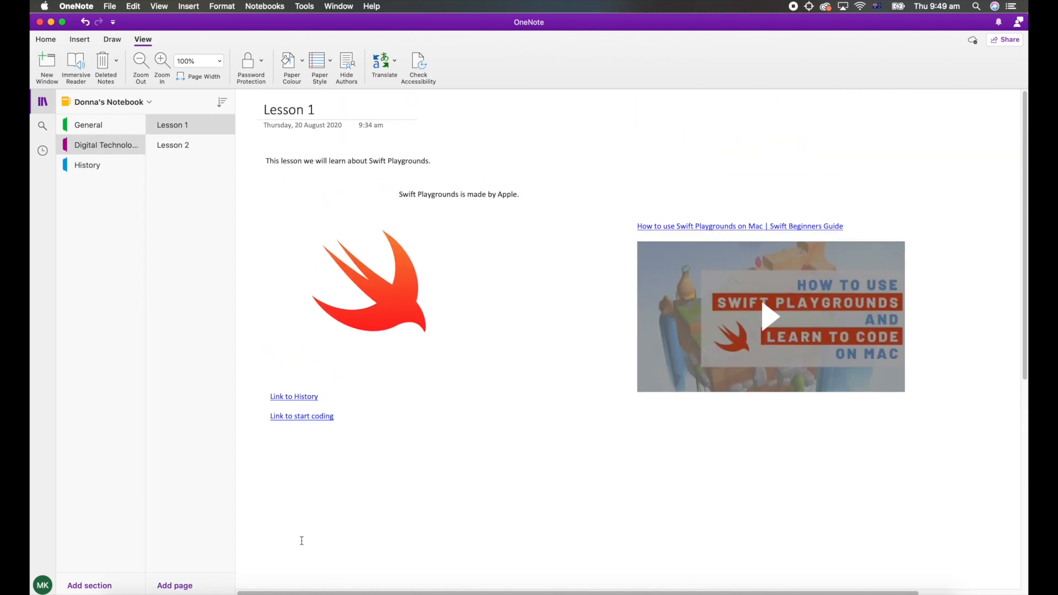